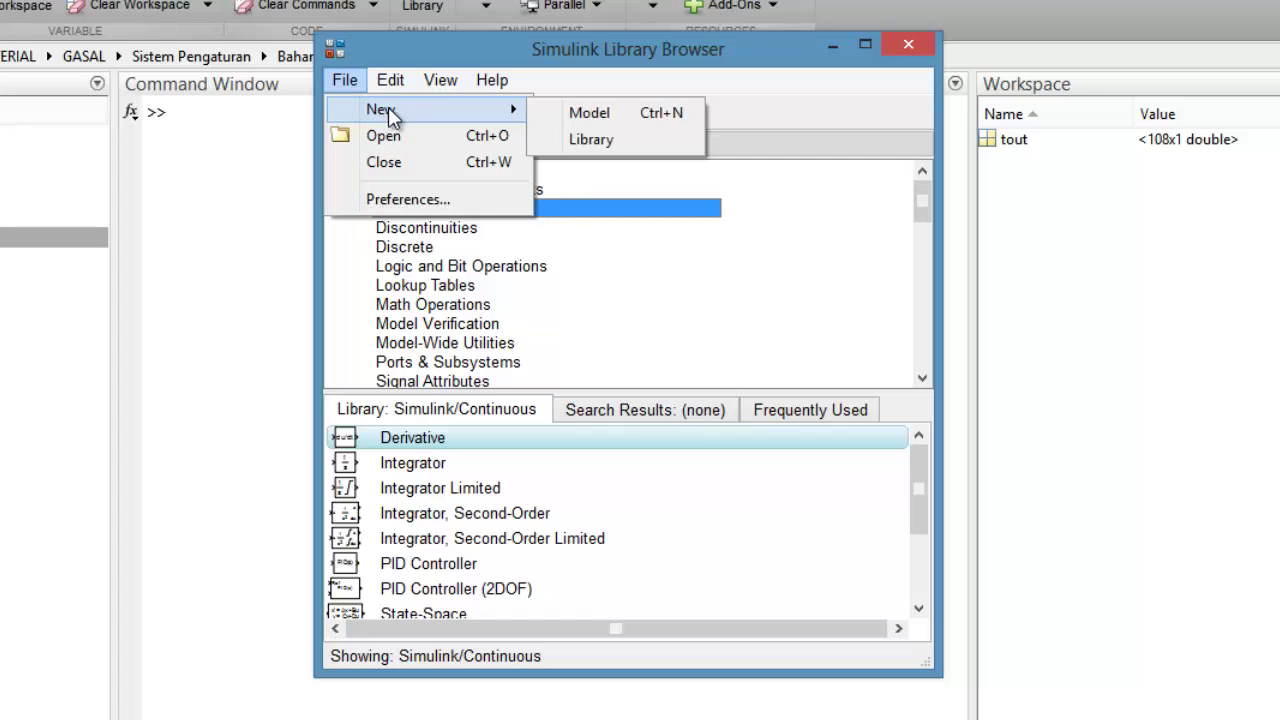
Create a new Simulink model, then move and enlarge the Library Browser window to show more blocks
left_click(576, 116)
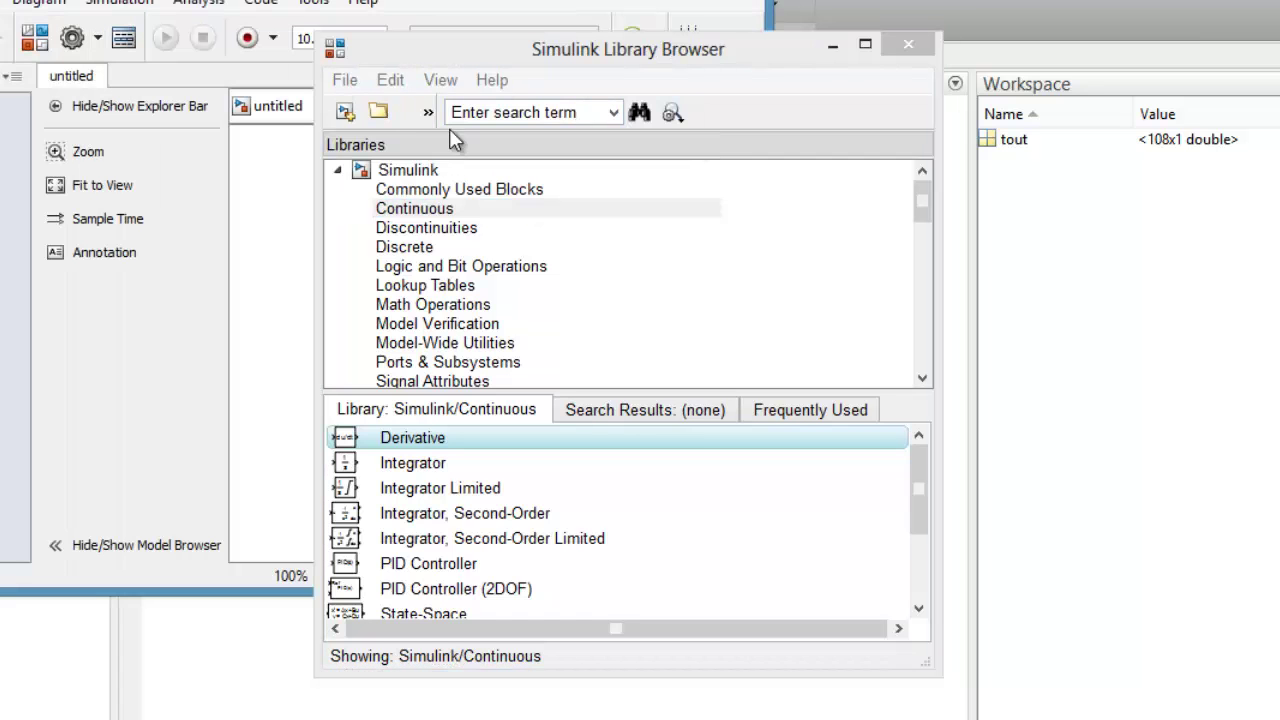
left_click_drag(518, 60, 735, 130)
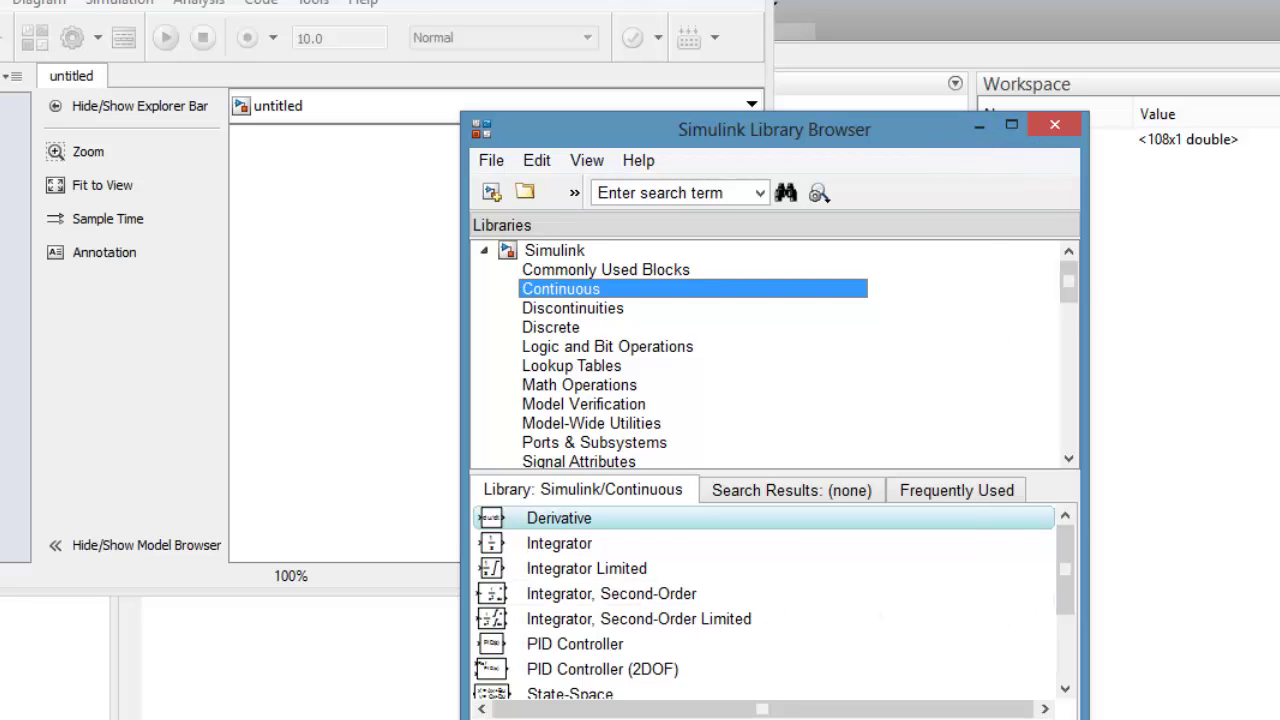
left_click_drag(1087, 719, 1279, 719)
left_click_drag(698, 125, 446, 23)
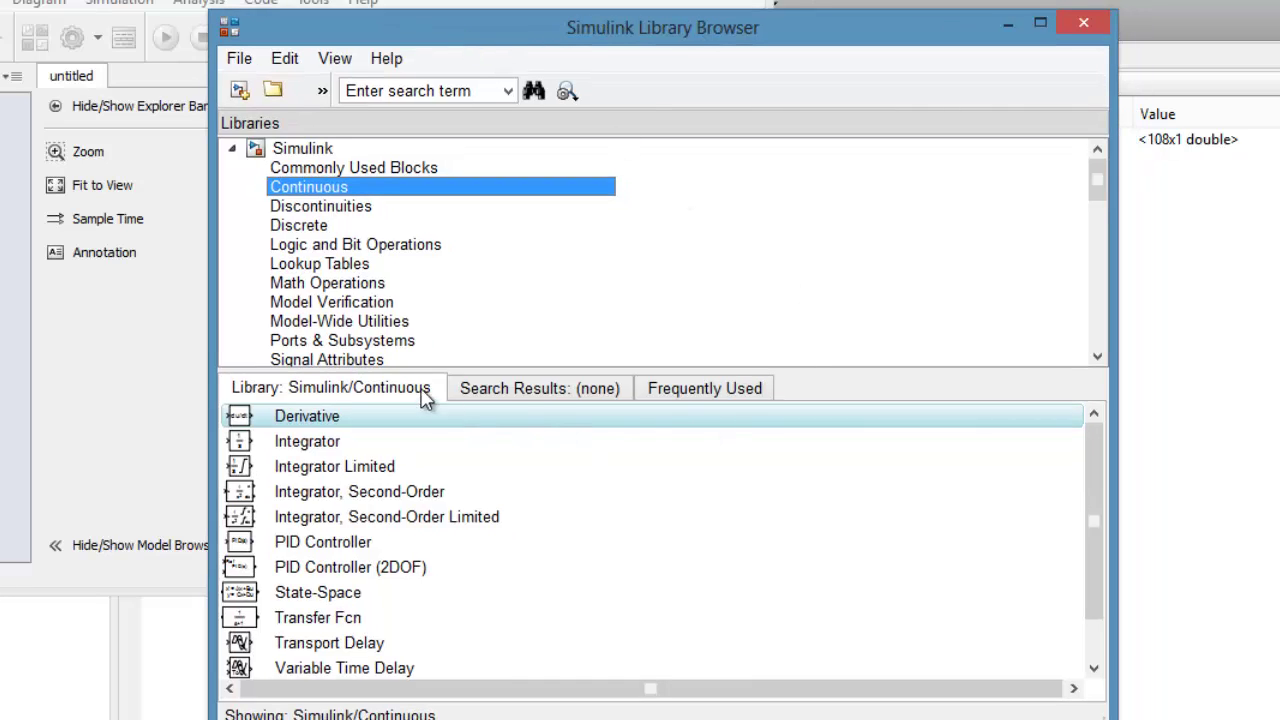
Add an Integrator block from the Continuous library to the untitled model
left_click(405, 594)
scroll(400, 596, "down", 1)
scroll(400, 570, "up", 1)
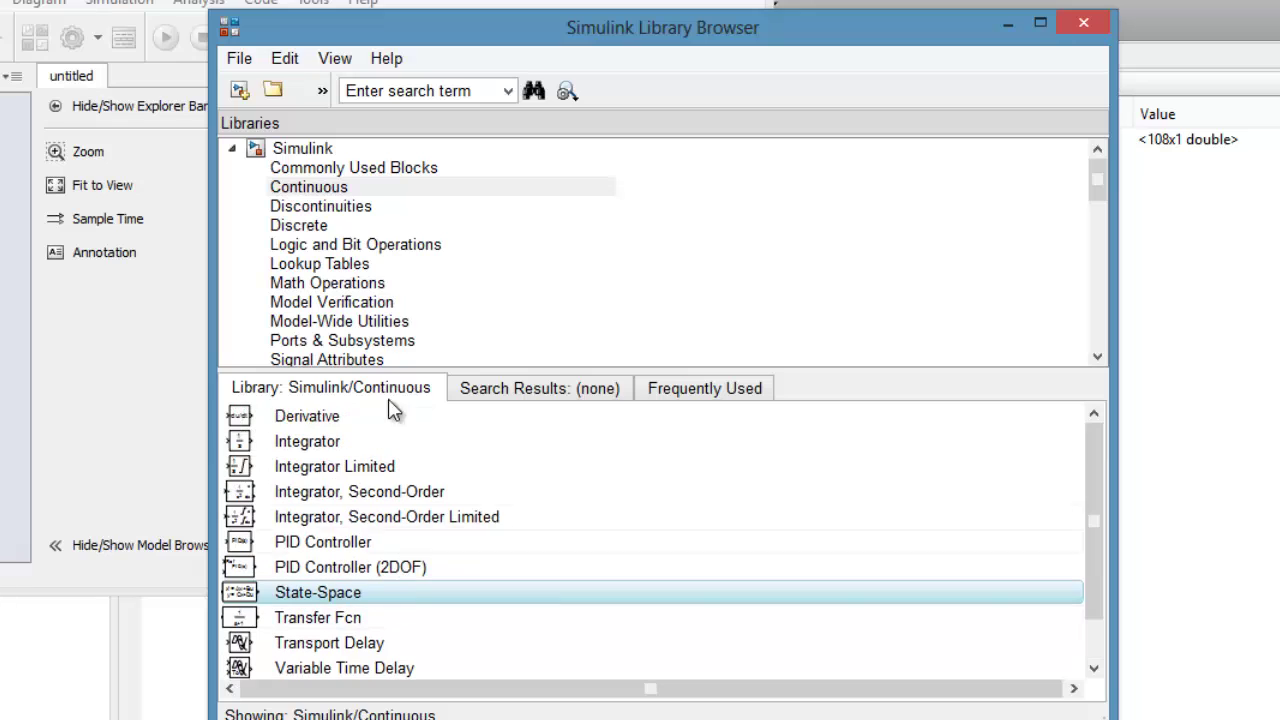
left_click(318, 443)
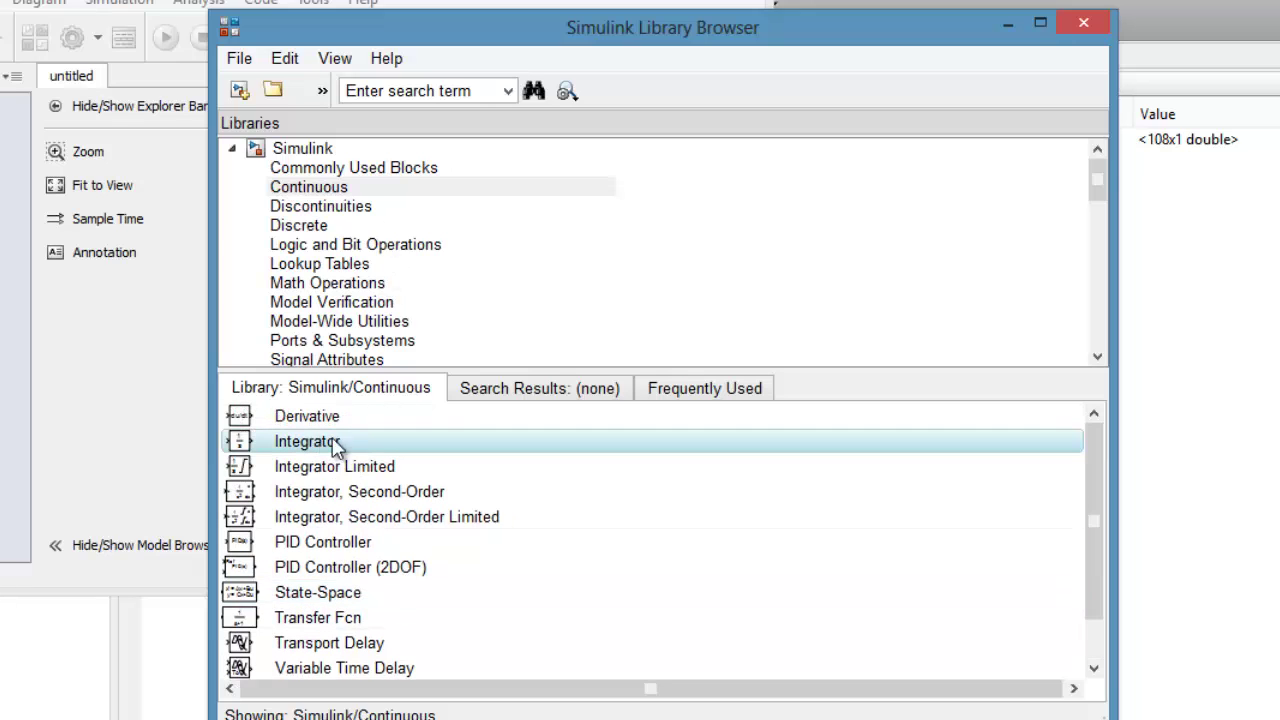
right_click(363, 437)
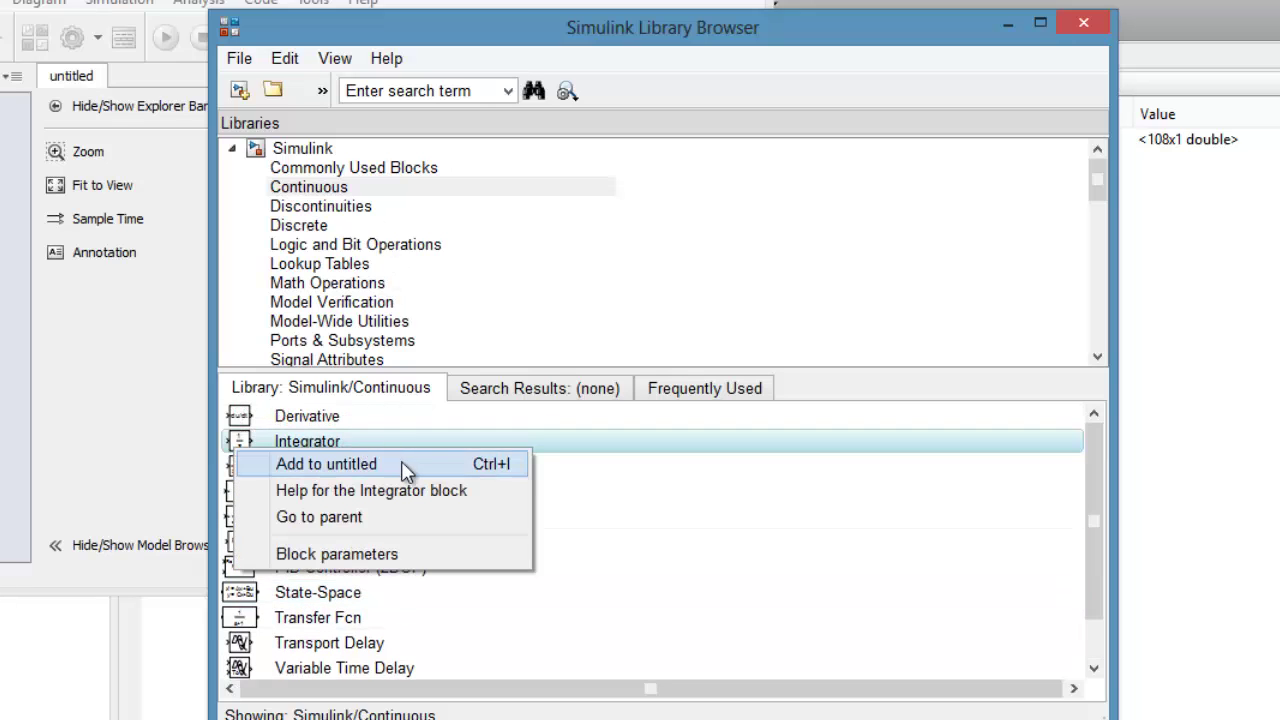
left_click(409, 466)
Add a Transfer Fcn block from the Continuous library to the untitled model
left_click(371, 616)
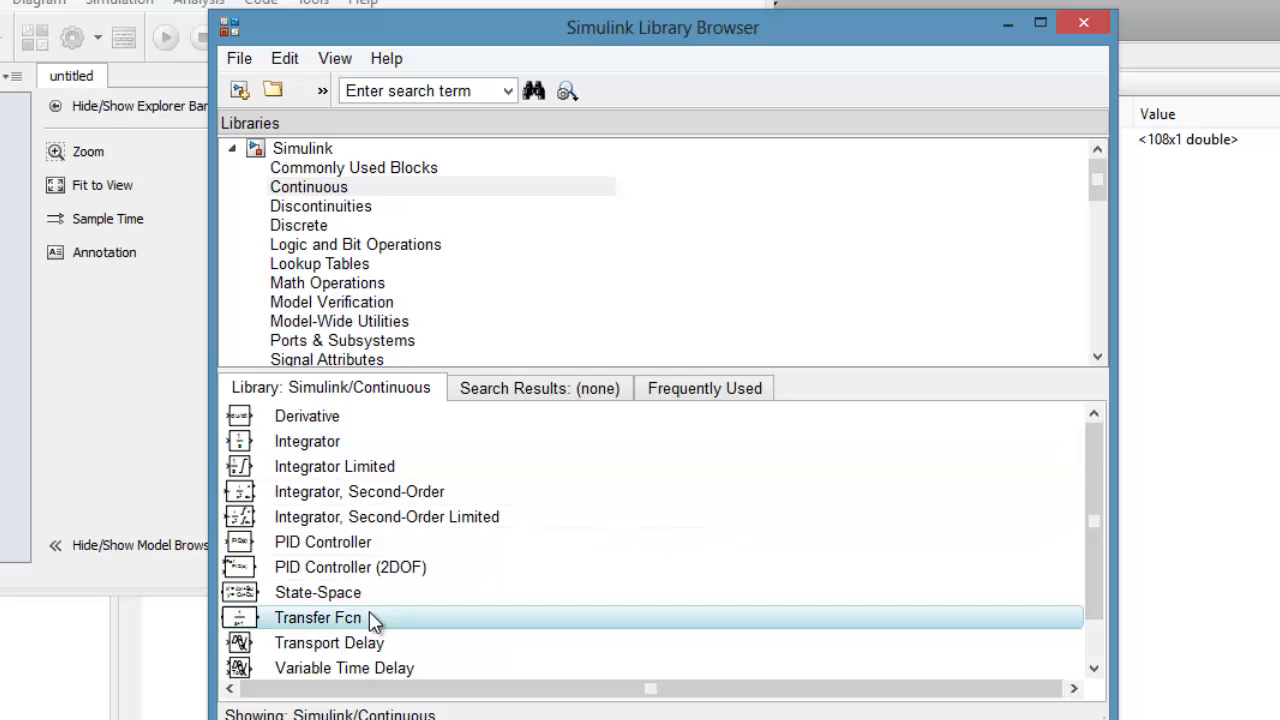
right_click(378, 630)
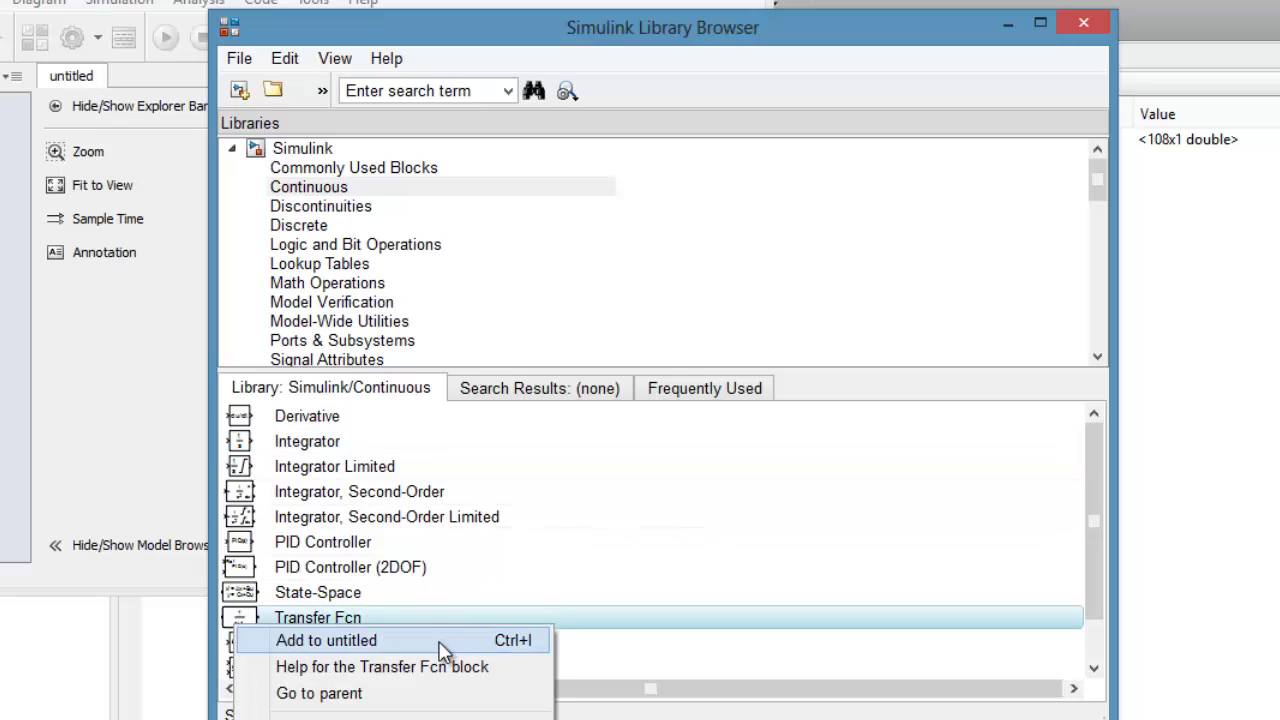
left_click(425, 640)
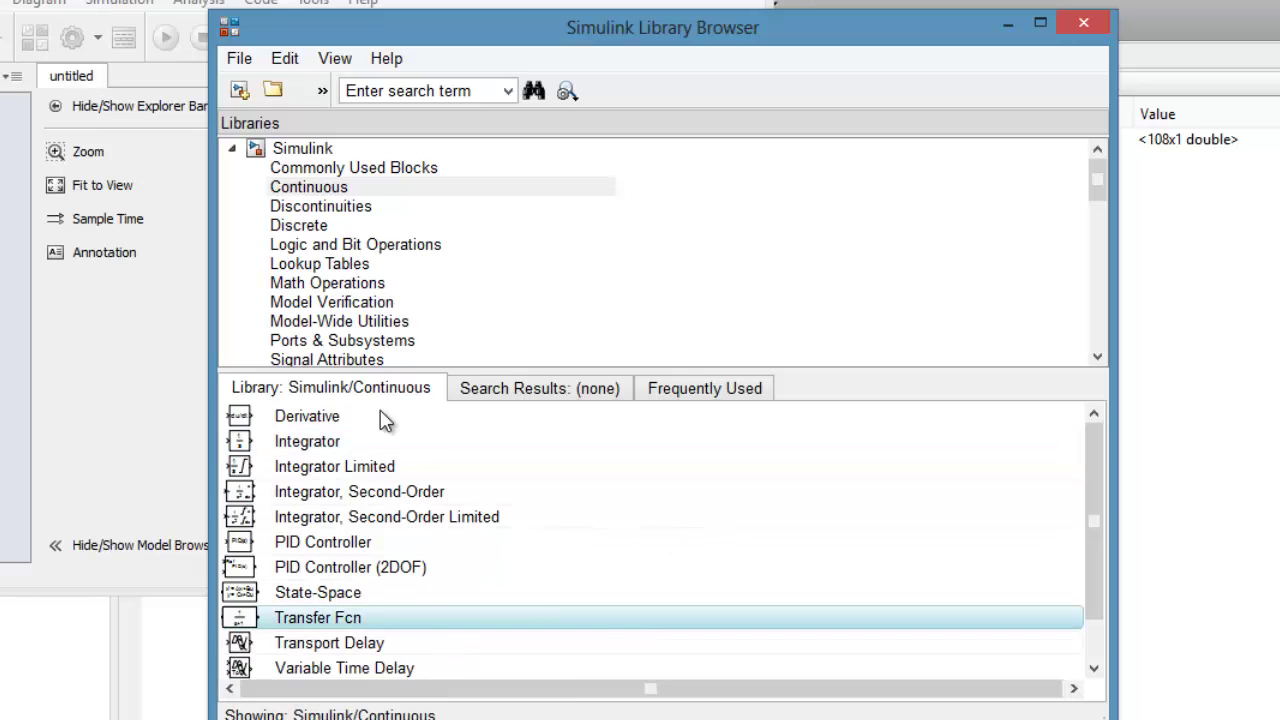
Widen the Library Browser and add a Sum block from the Math Operations library to the untitled model
left_click(370, 285)
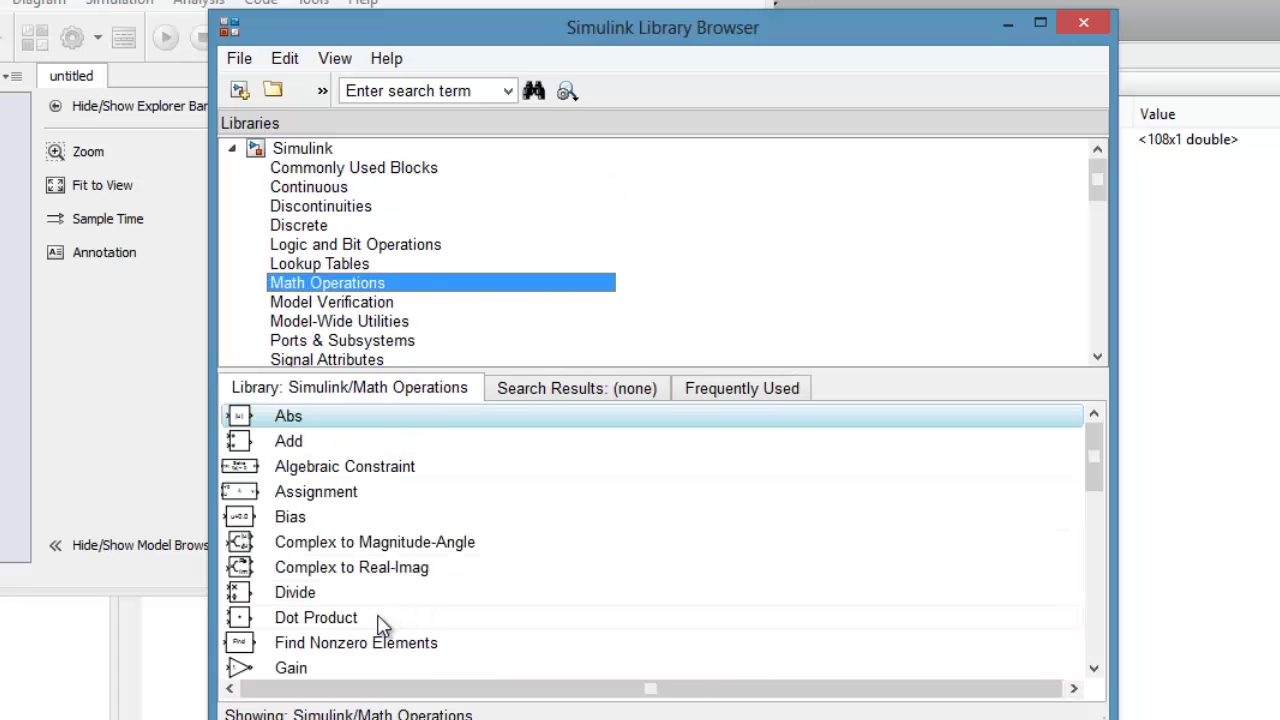
left_click(352, 552)
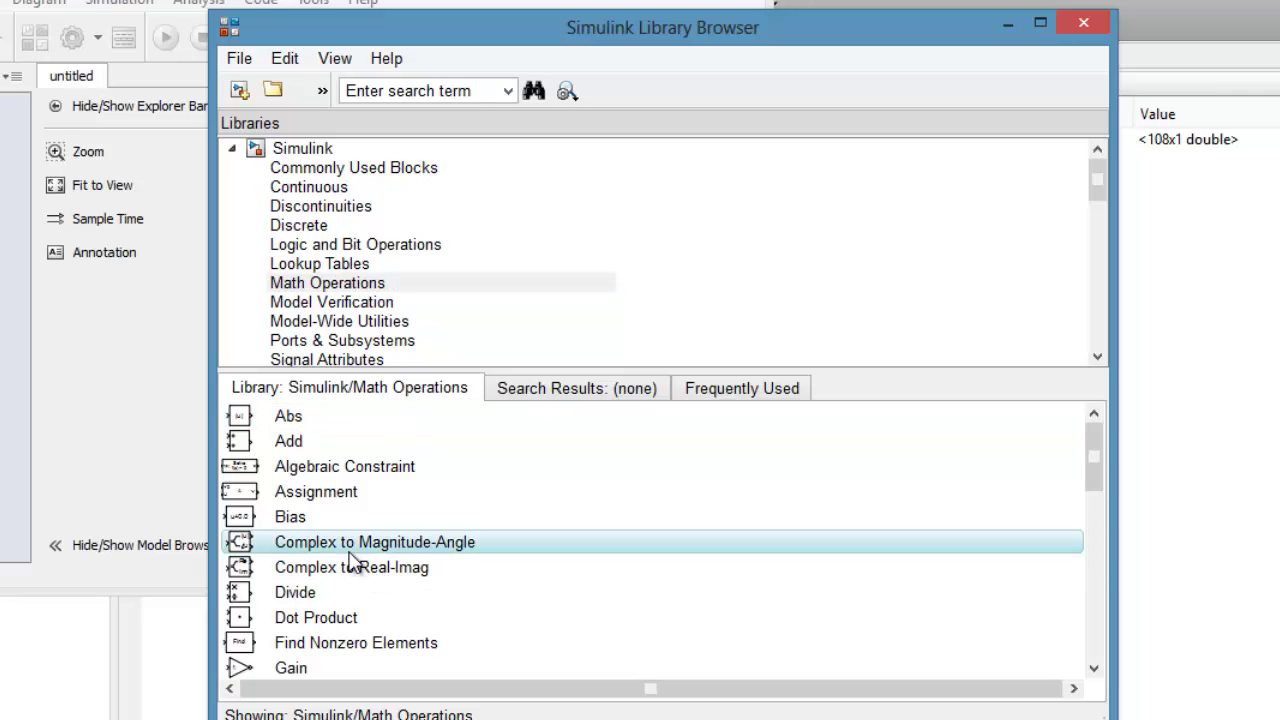
scroll(359, 572, "down", 2)
scroll(358, 550, "down", 1)
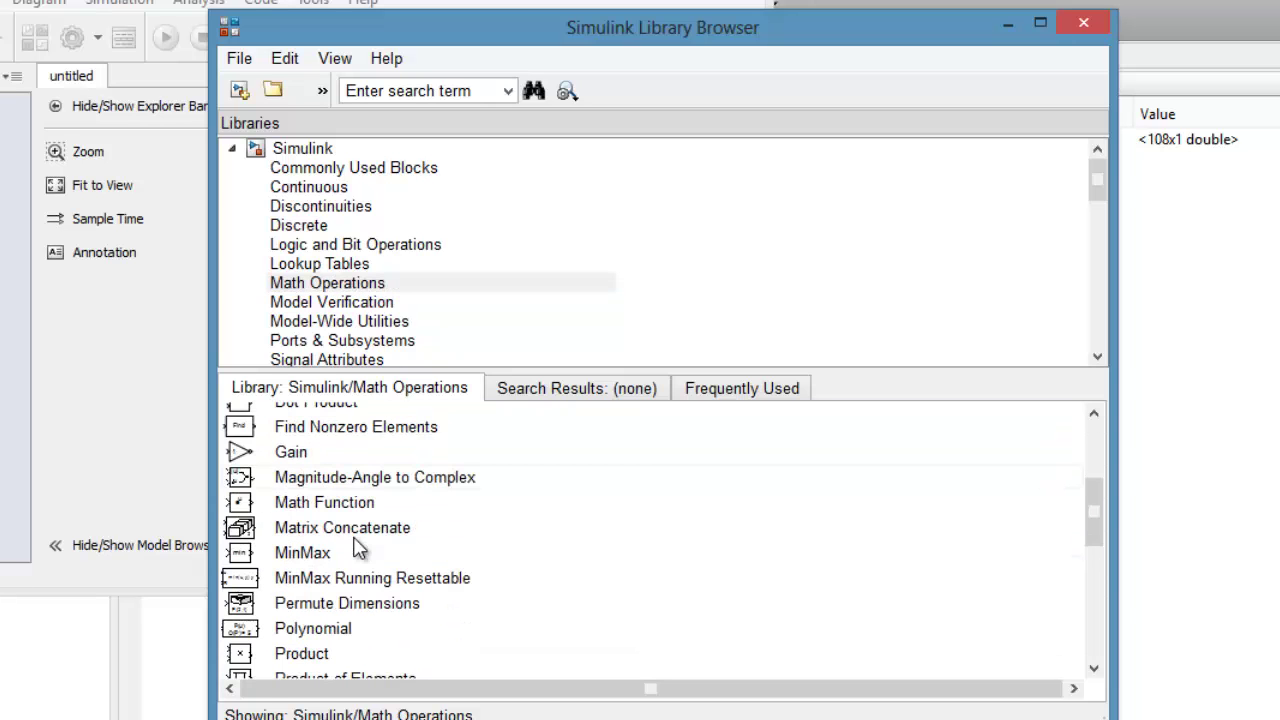
scroll(359, 567, "down", 1)
scroll(360, 566, "up", 3)
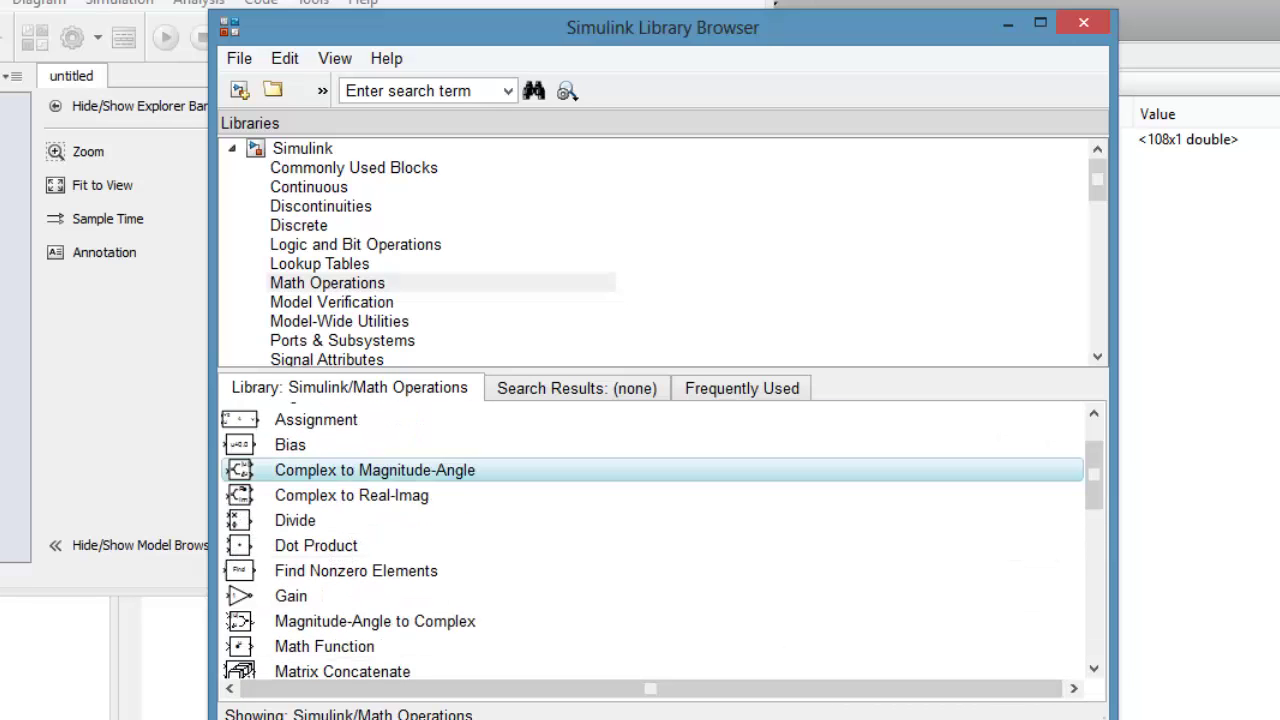
left_click_drag(1115, 719, 1279, 719)
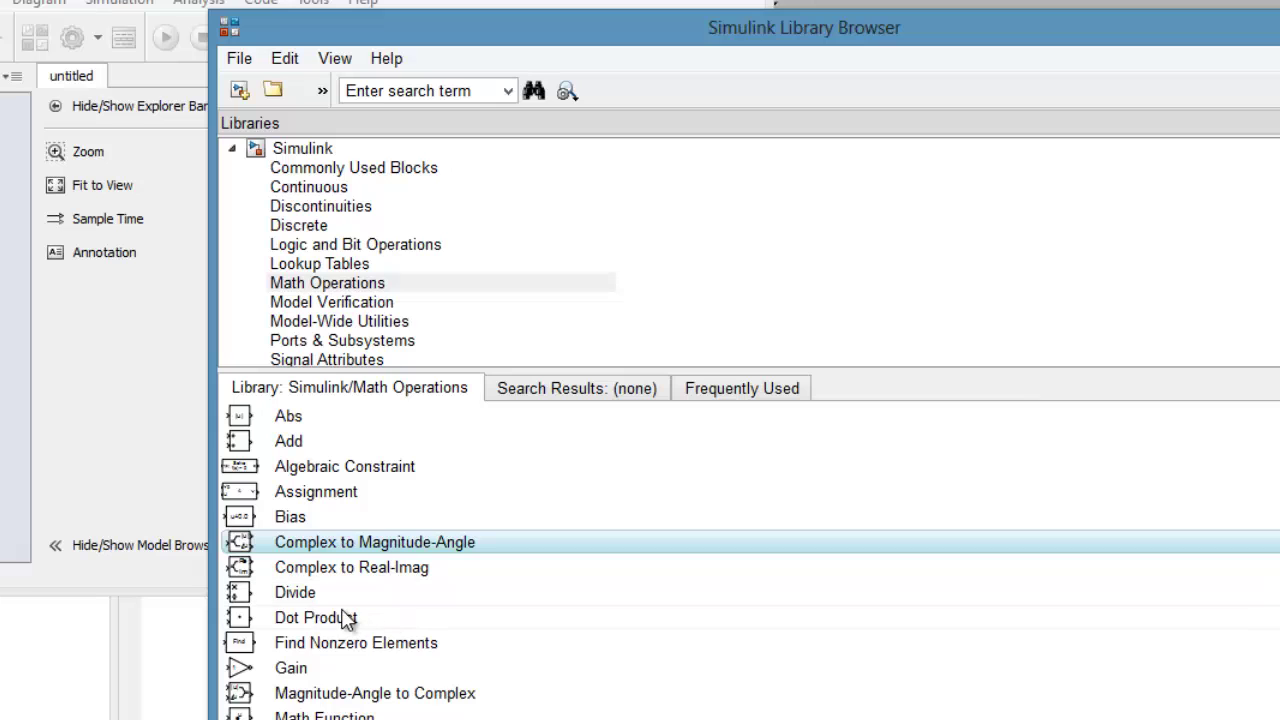
left_click(343, 617)
scroll(355, 630, "down", 3)
scroll(360, 640, "down", 4)
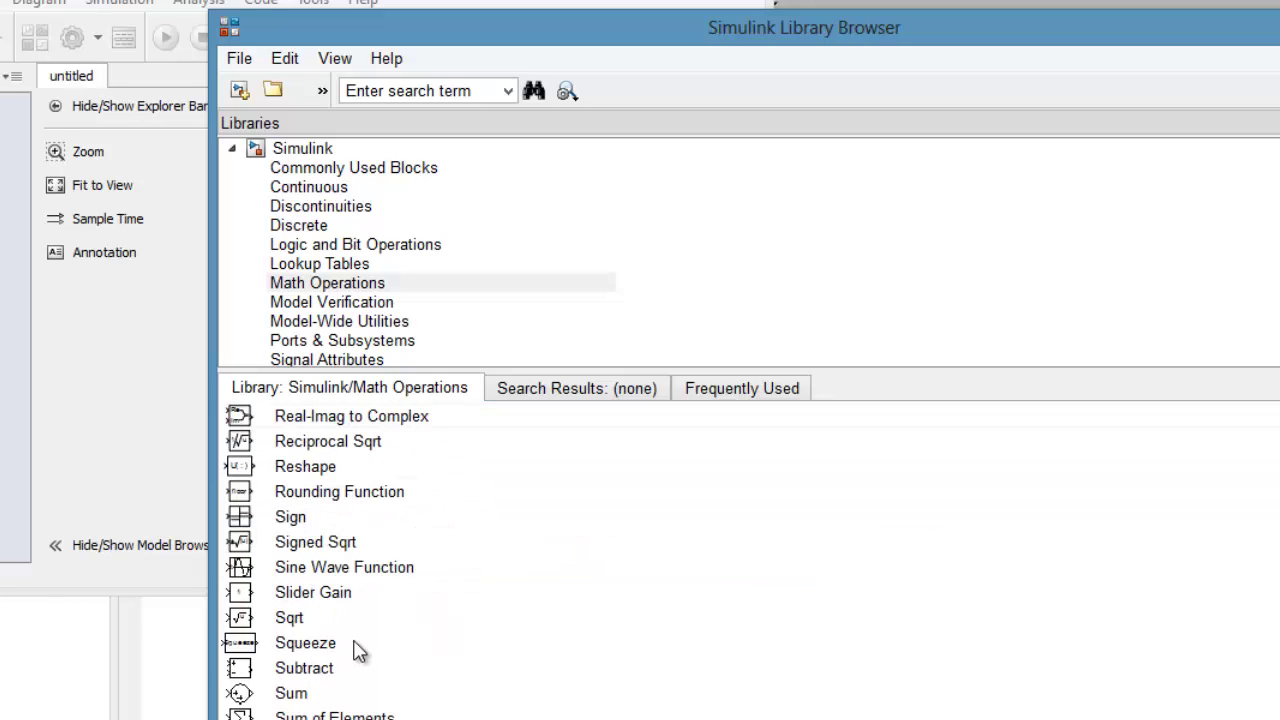
right_click(326, 694)
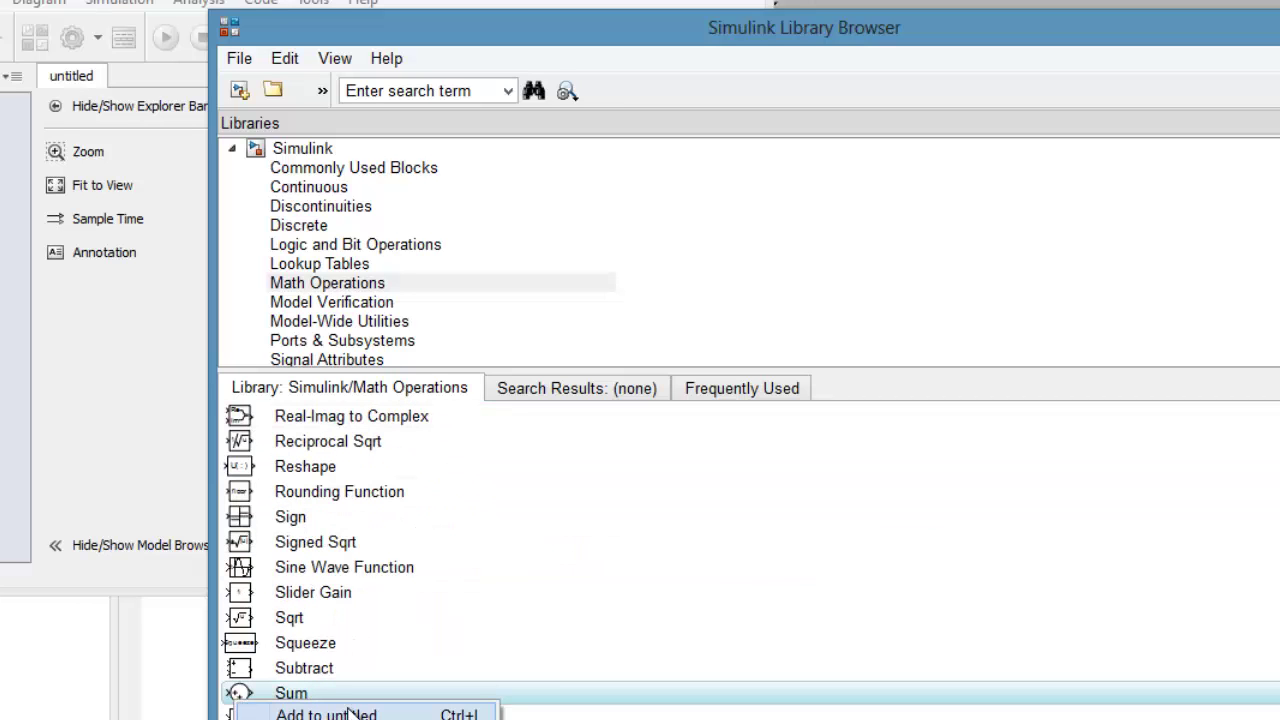
left_click(350, 714)
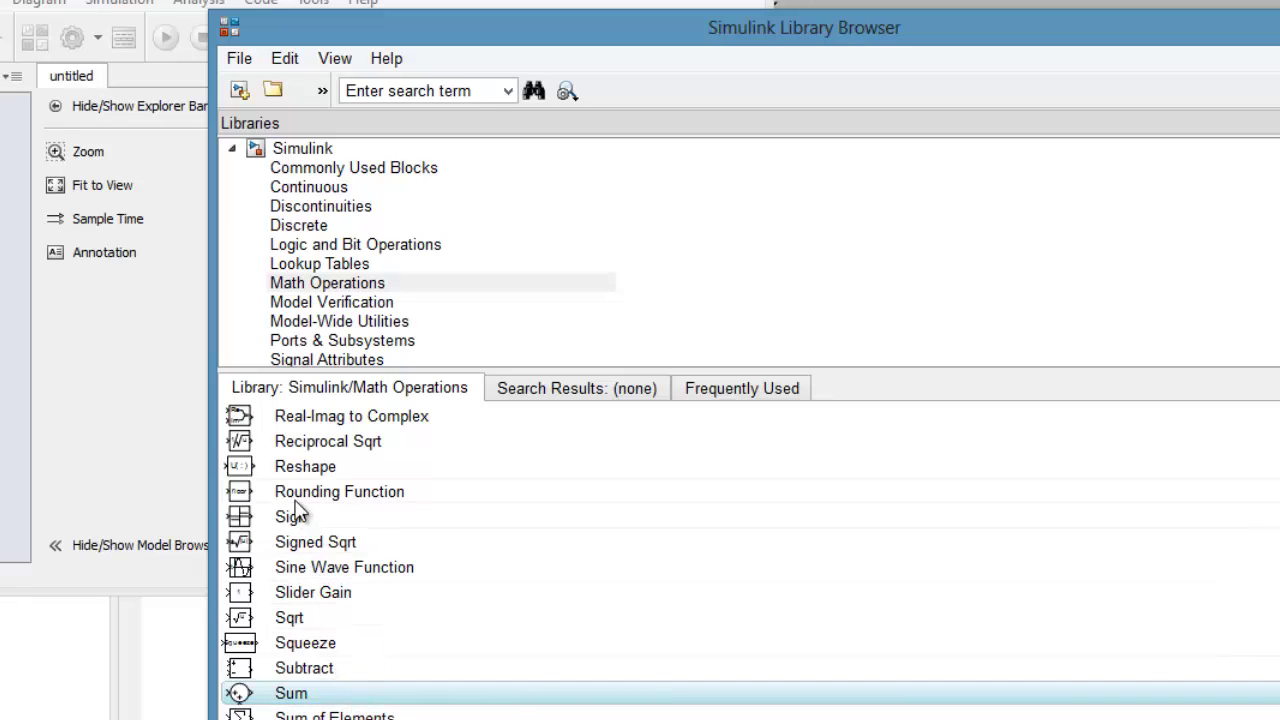
Add a Gain block from the Math Operations library to the untitled model
left_click(314, 540)
scroll(309, 535, "up", 4)
scroll(309, 540, "up", 3)
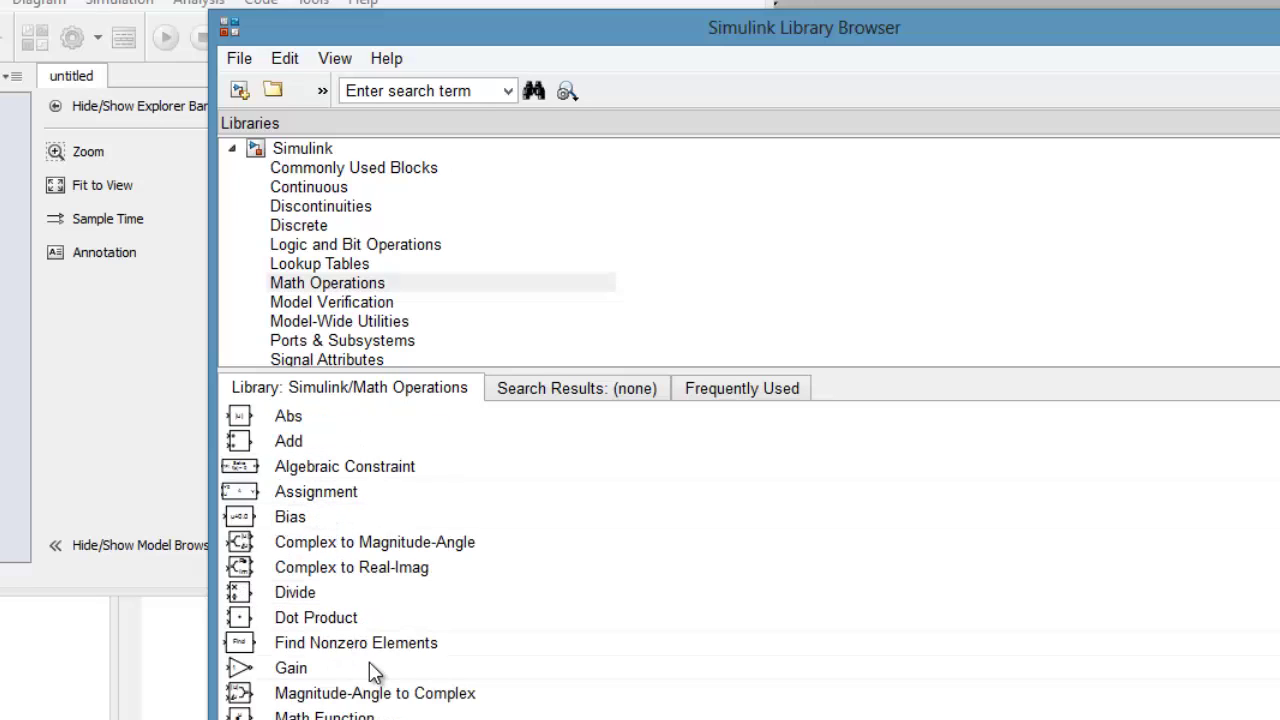
left_click(300, 668)
right_click(327, 668)
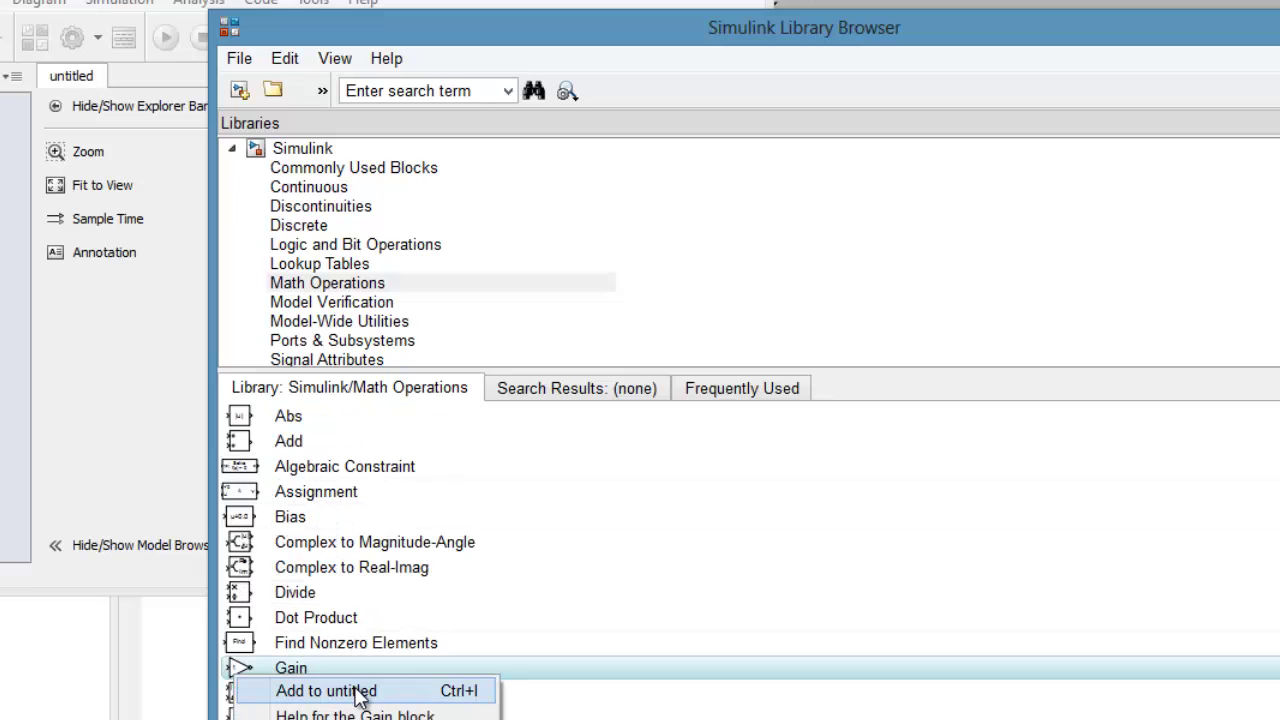
left_click(363, 691)
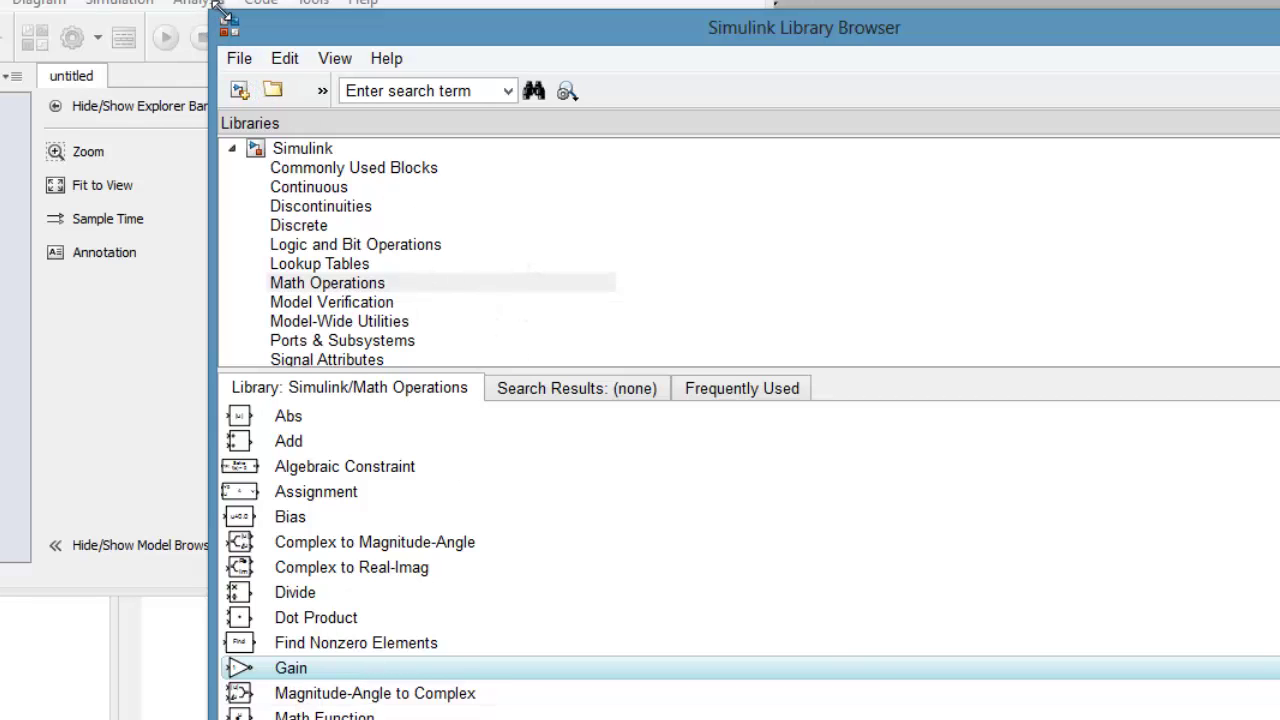
Enlarge the Library Browser further and look through the blocks offered in the Sources library
left_click_drag(208, 14, 116, 0)
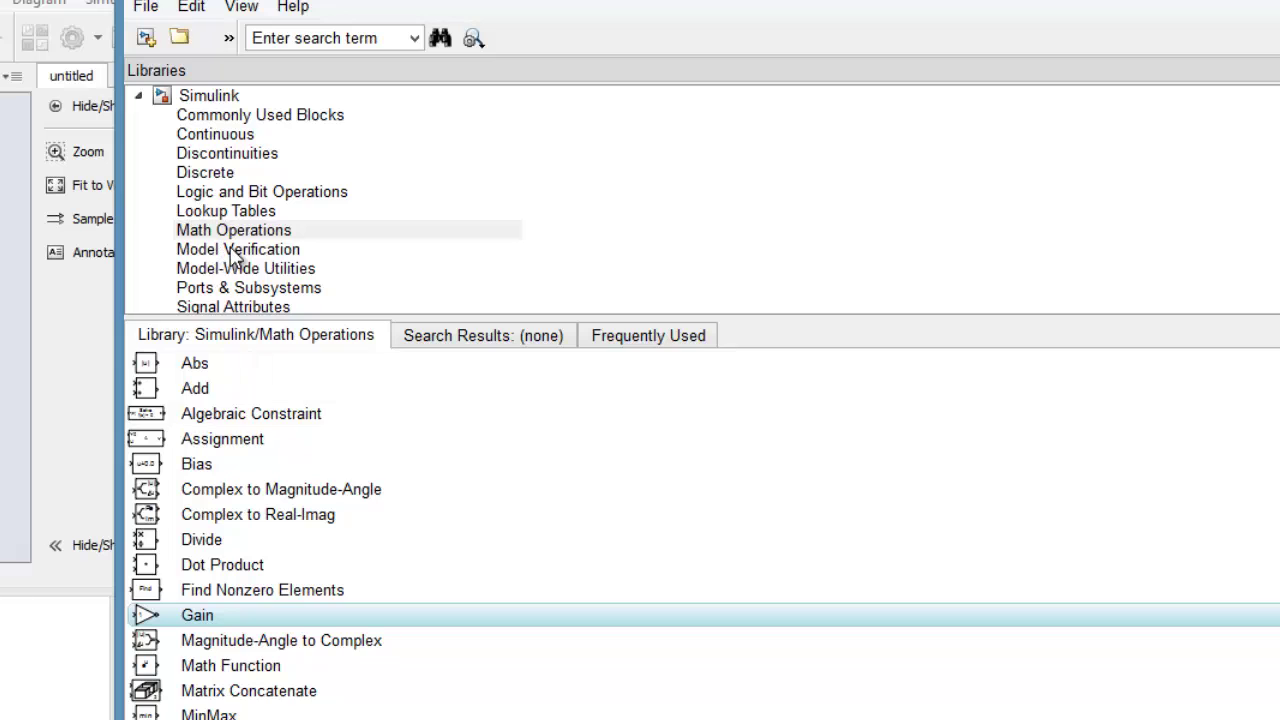
left_click(240, 288)
left_click(255, 306)
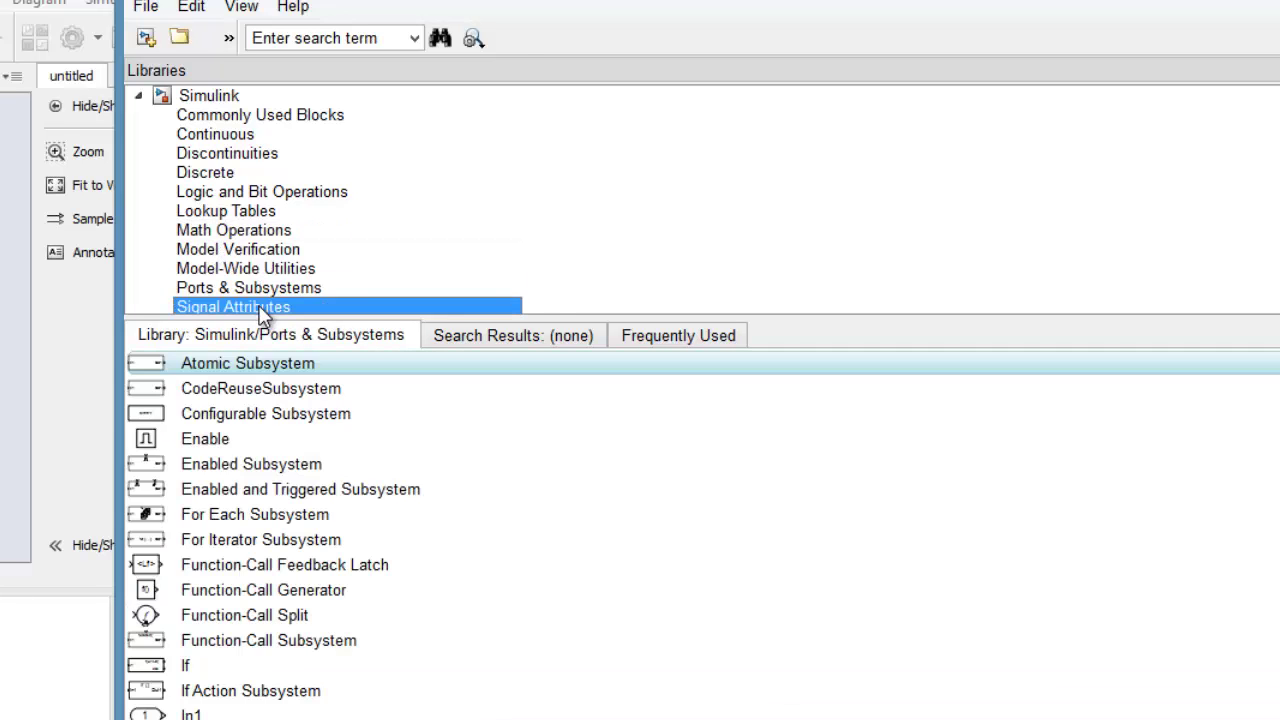
scroll(428, 195, "down", 2)
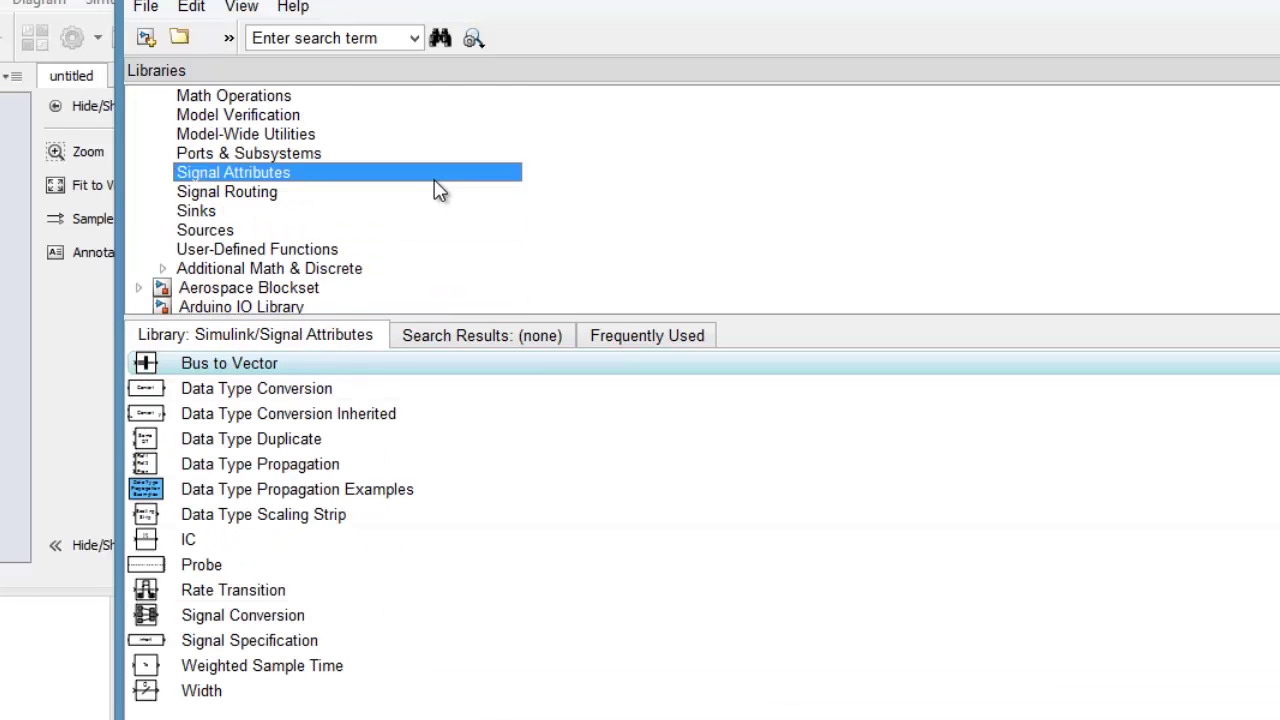
left_click(272, 213)
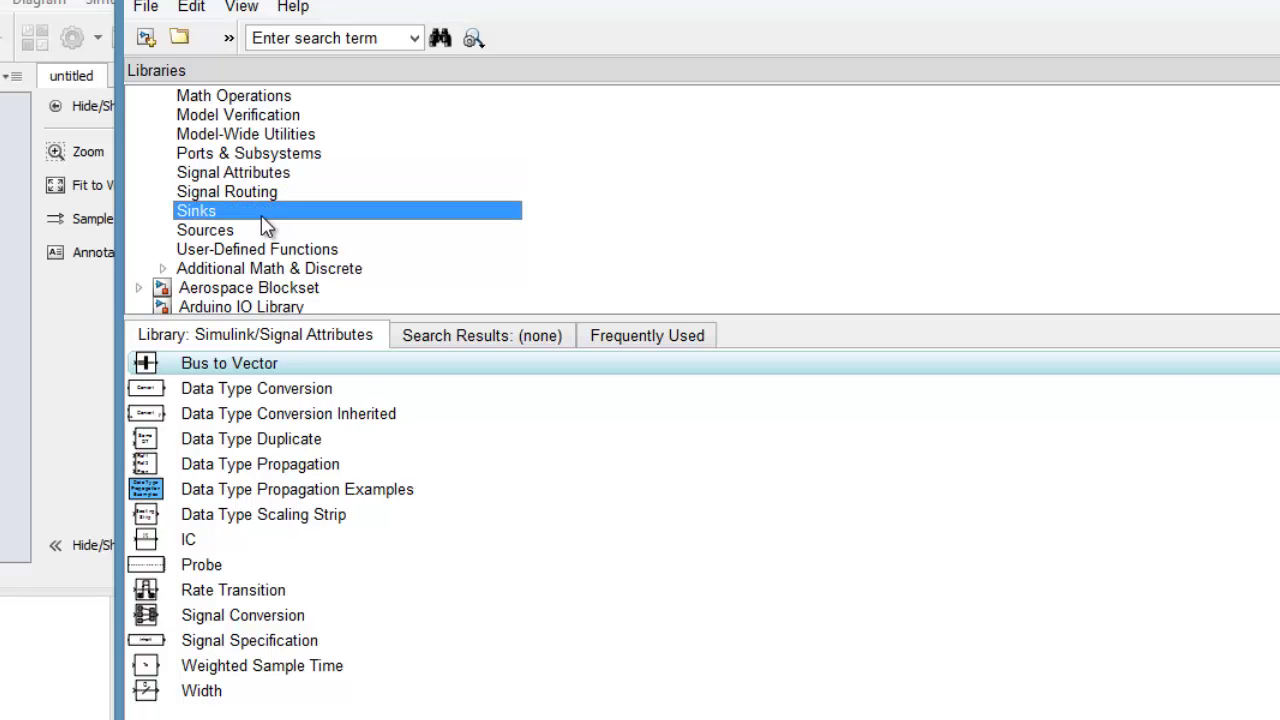
left_click(262, 236)
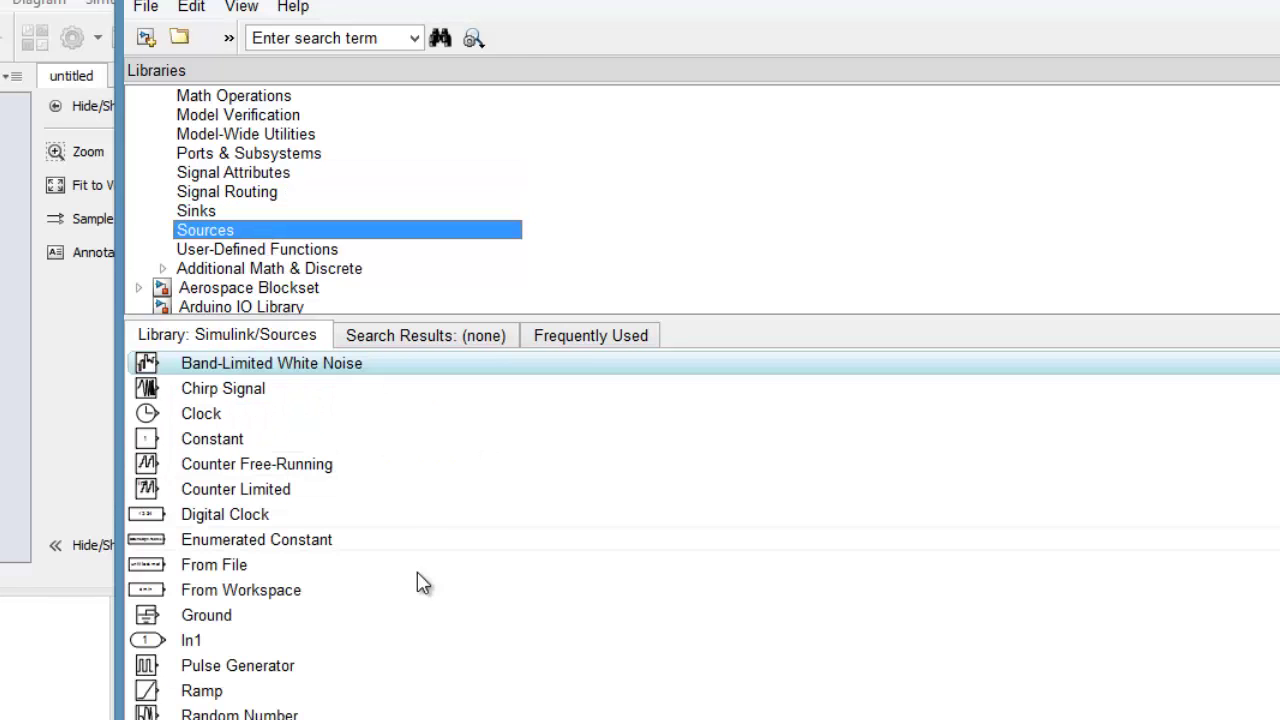
left_click(451, 611)
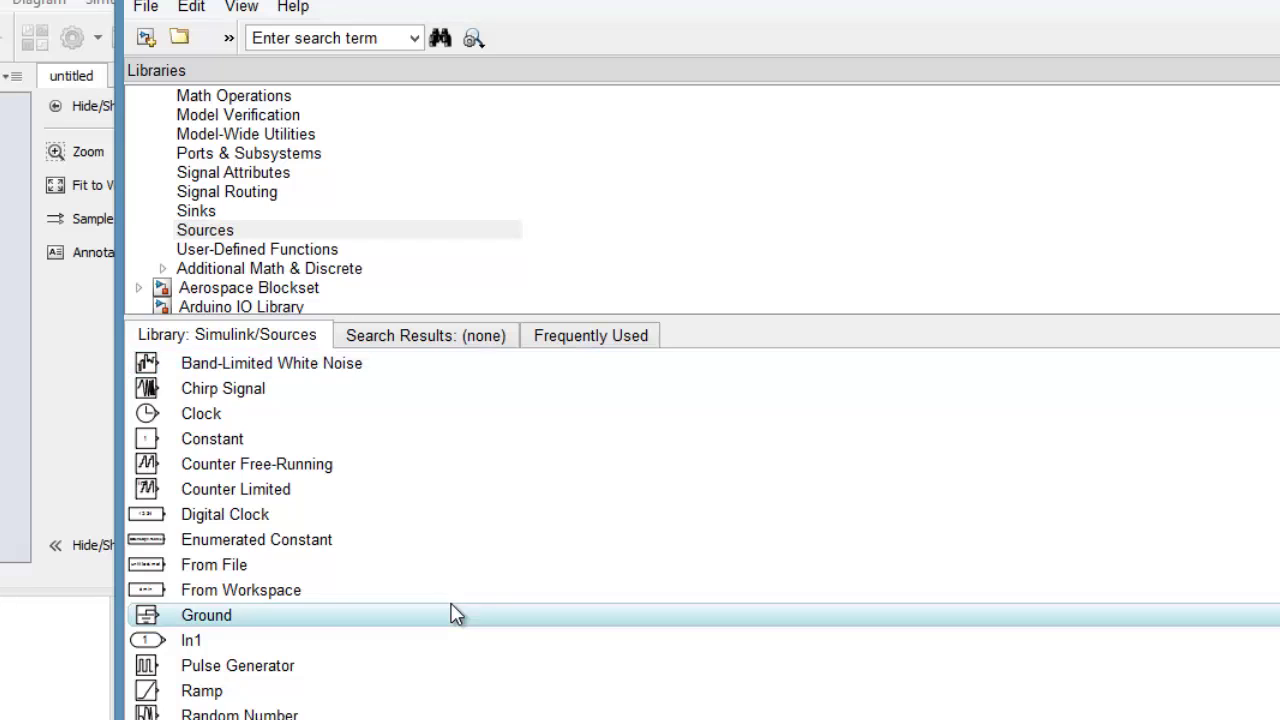
scroll(451, 612, "down", 2)
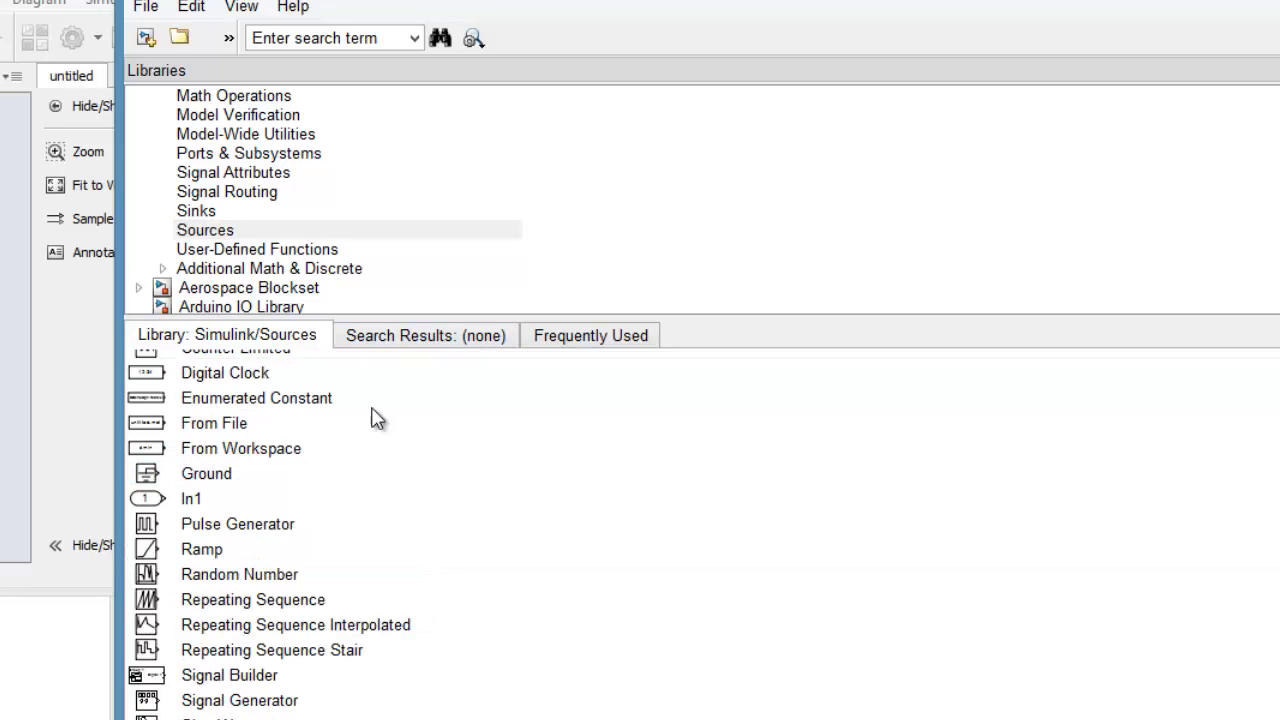
Add a Scope block from the Sinks library to the untitled model
left_click(231, 211)
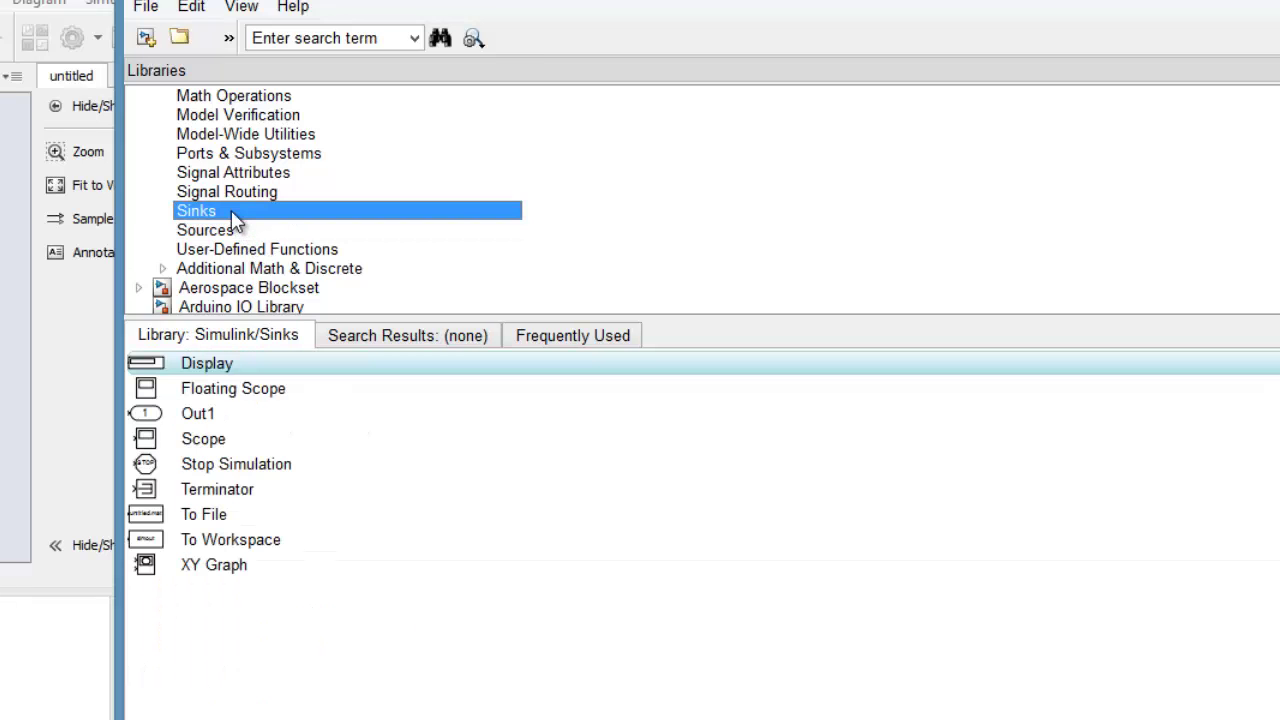
left_click(215, 442)
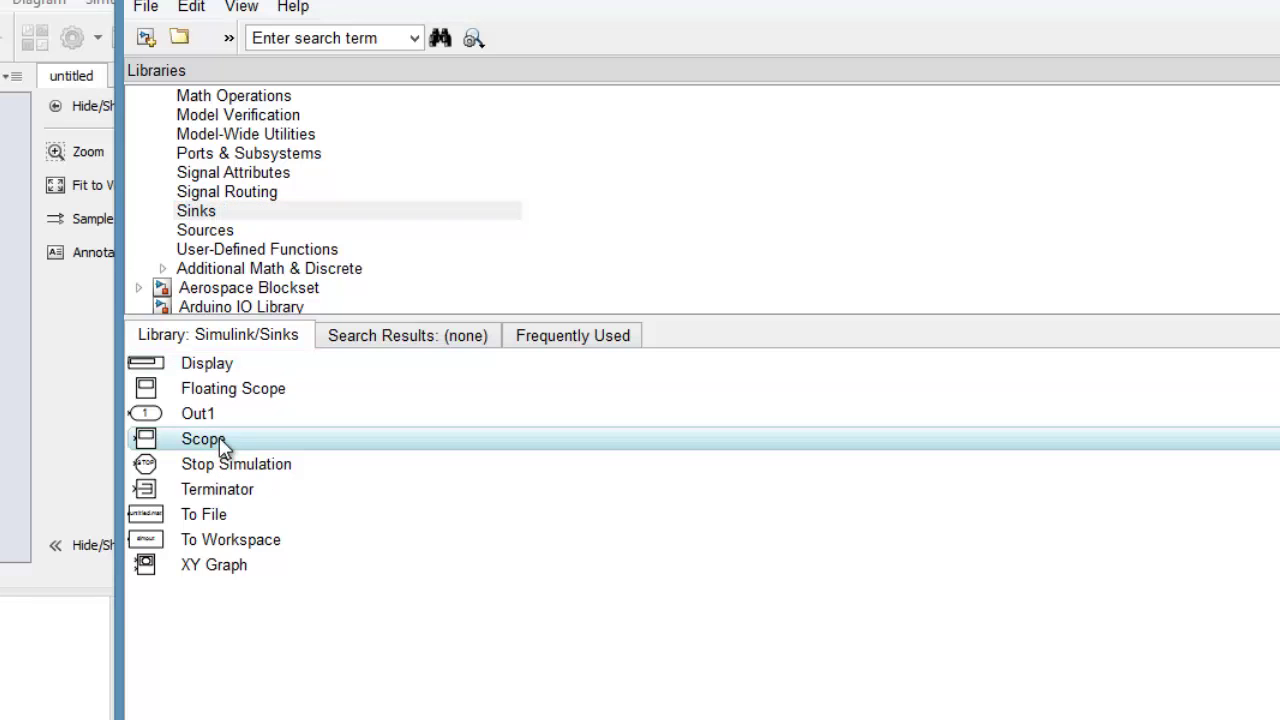
right_click(258, 442)
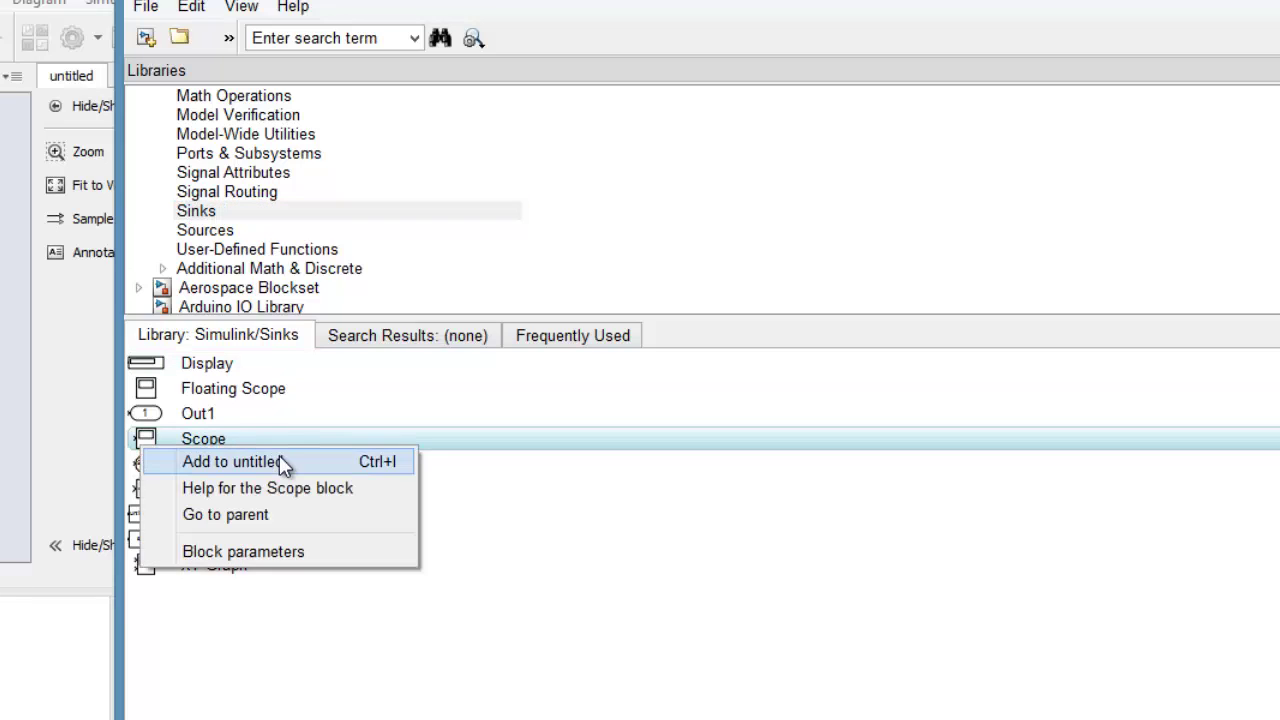
left_click(283, 462)
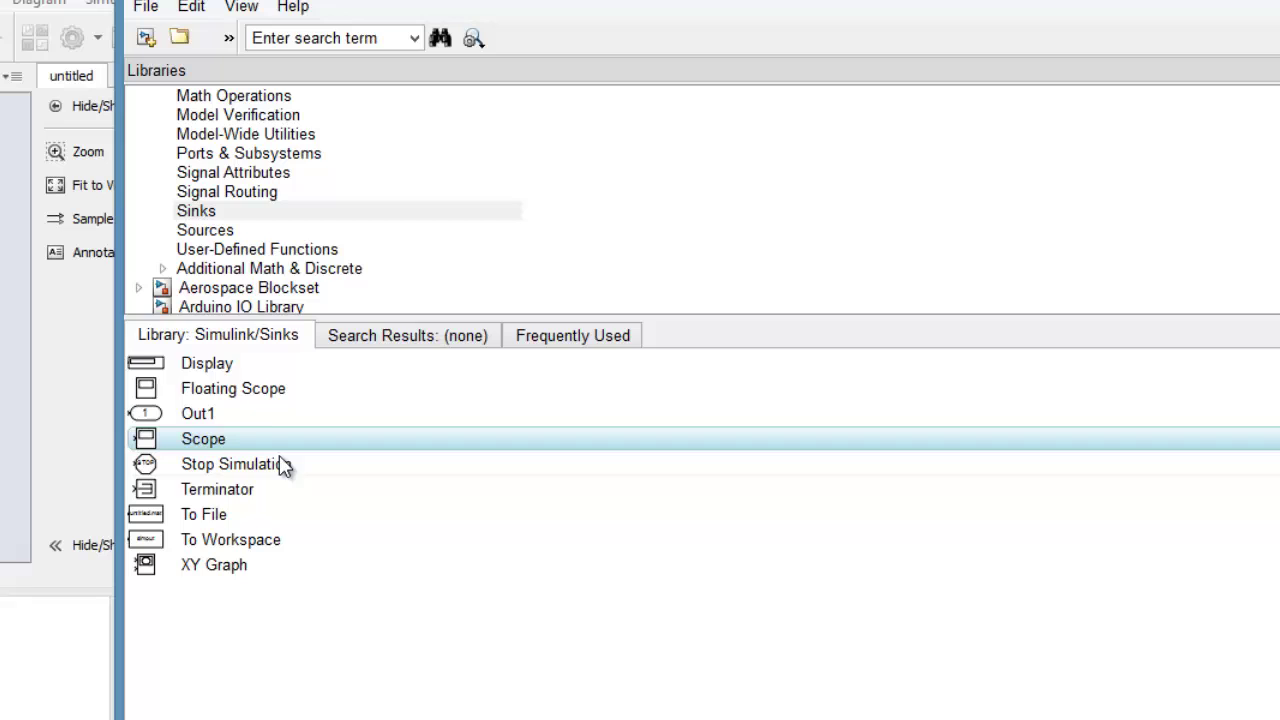
Add a Mux block from the Signal Routing library to the untitled model and return to the model window
left_click(272, 194)
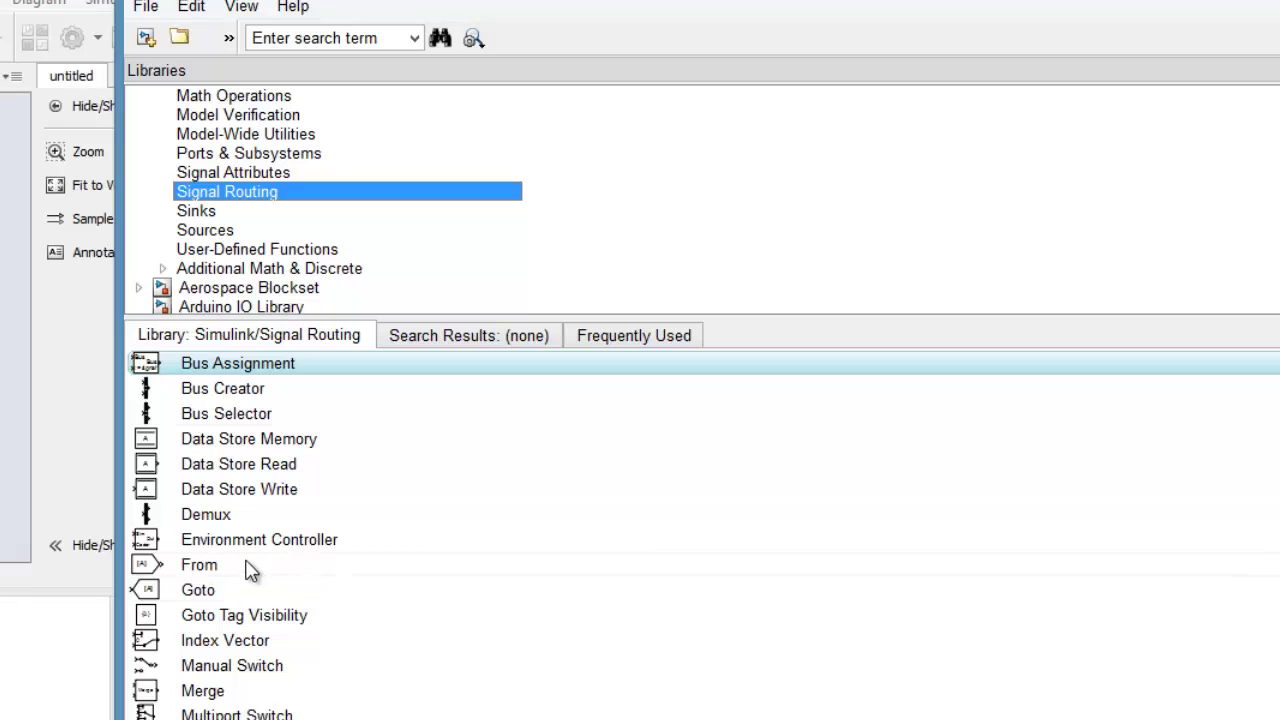
left_click(268, 719)
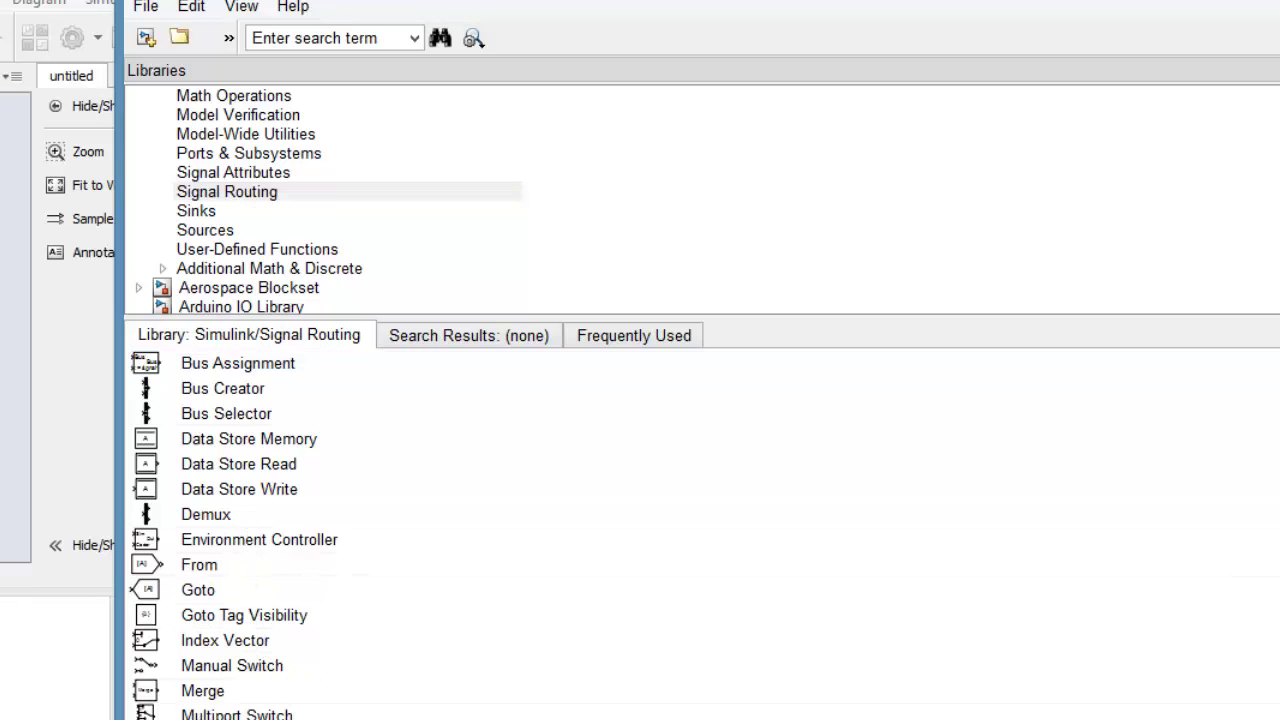
scroll(268, 700, "down", 1)
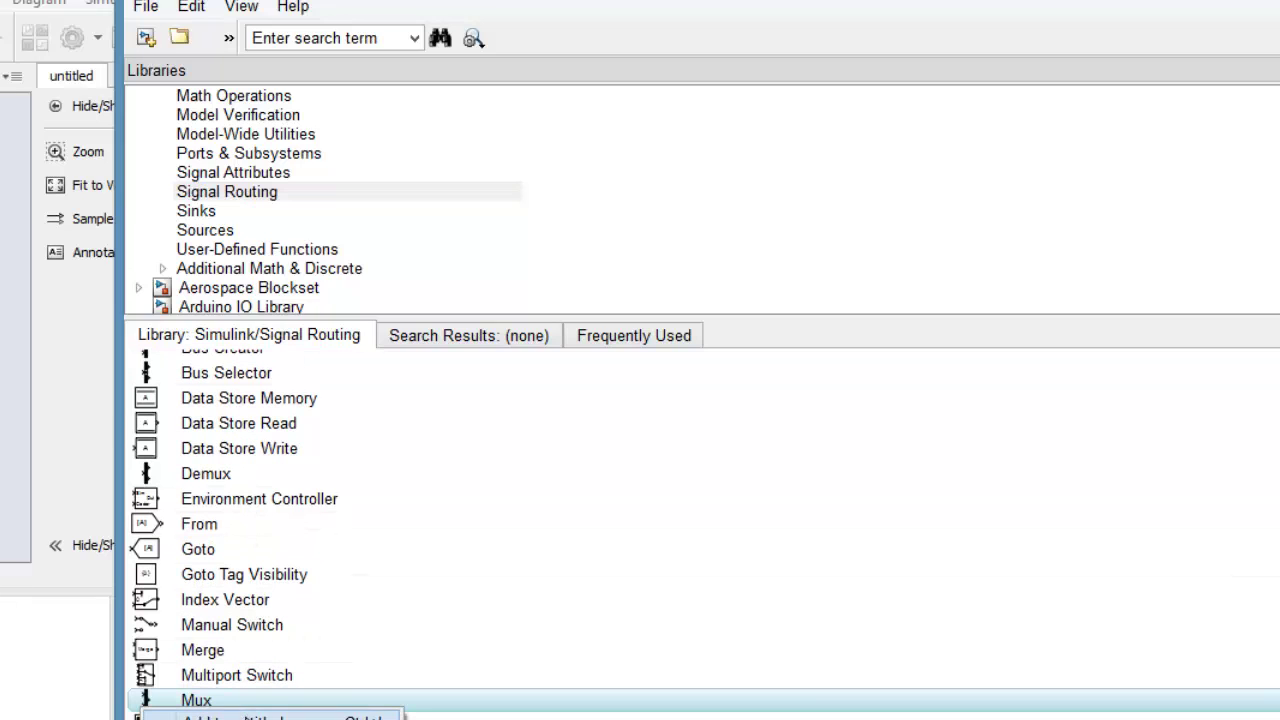
left_click(64, 420)
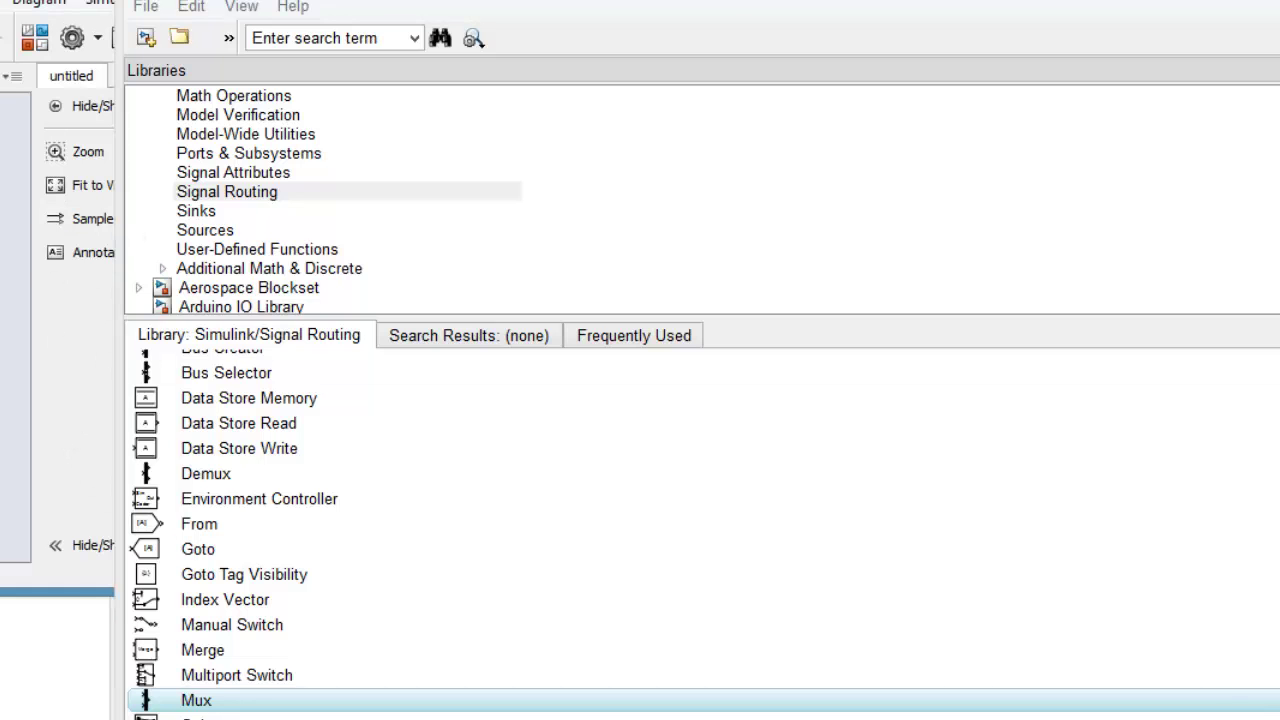
Get the Library Browser out of the way and separate the Mux and Scope blocks from the pile, removing the stray signal line
left_click_drag(712, 0, 738, 340)
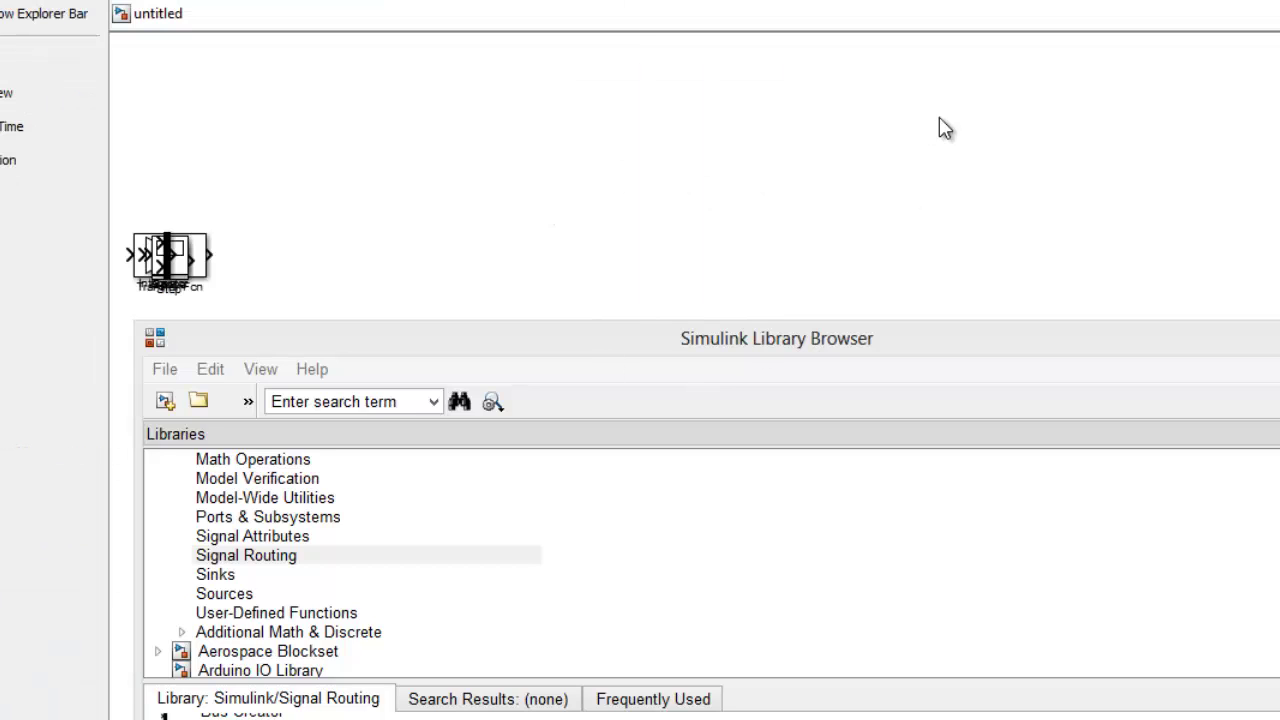
left_click(1279, 338)
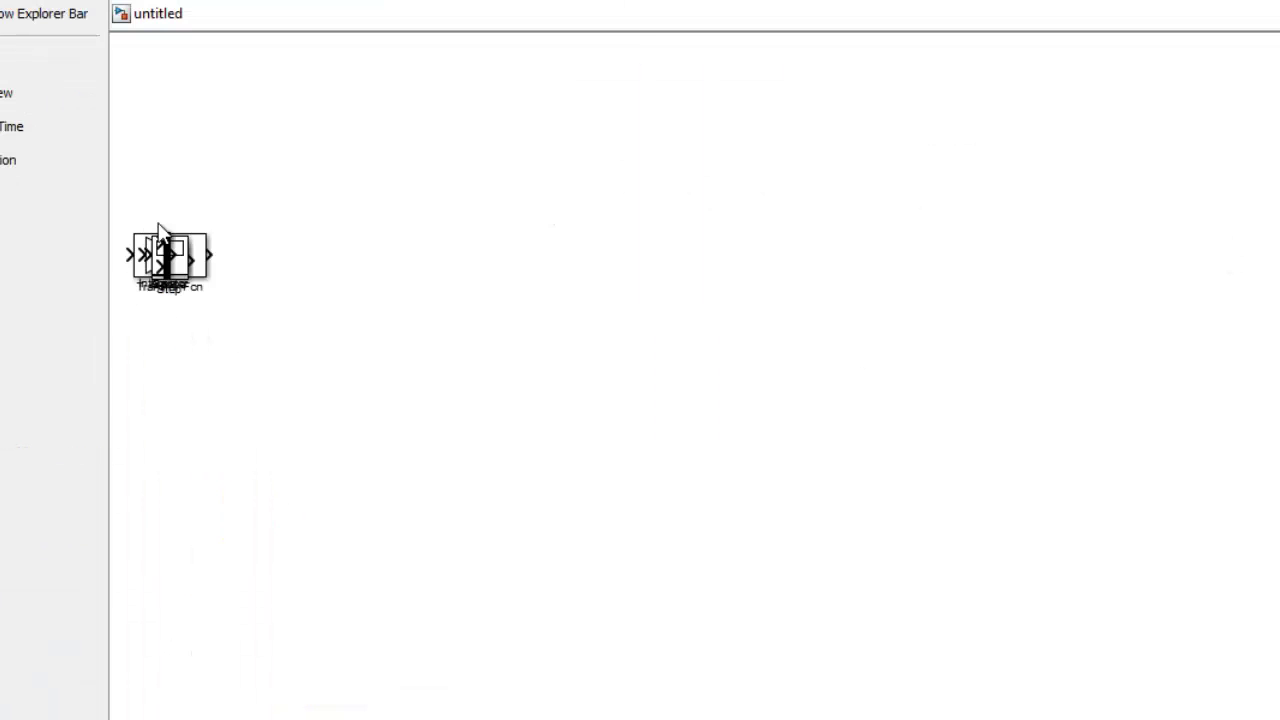
left_click_drag(160, 230, 614, 170)
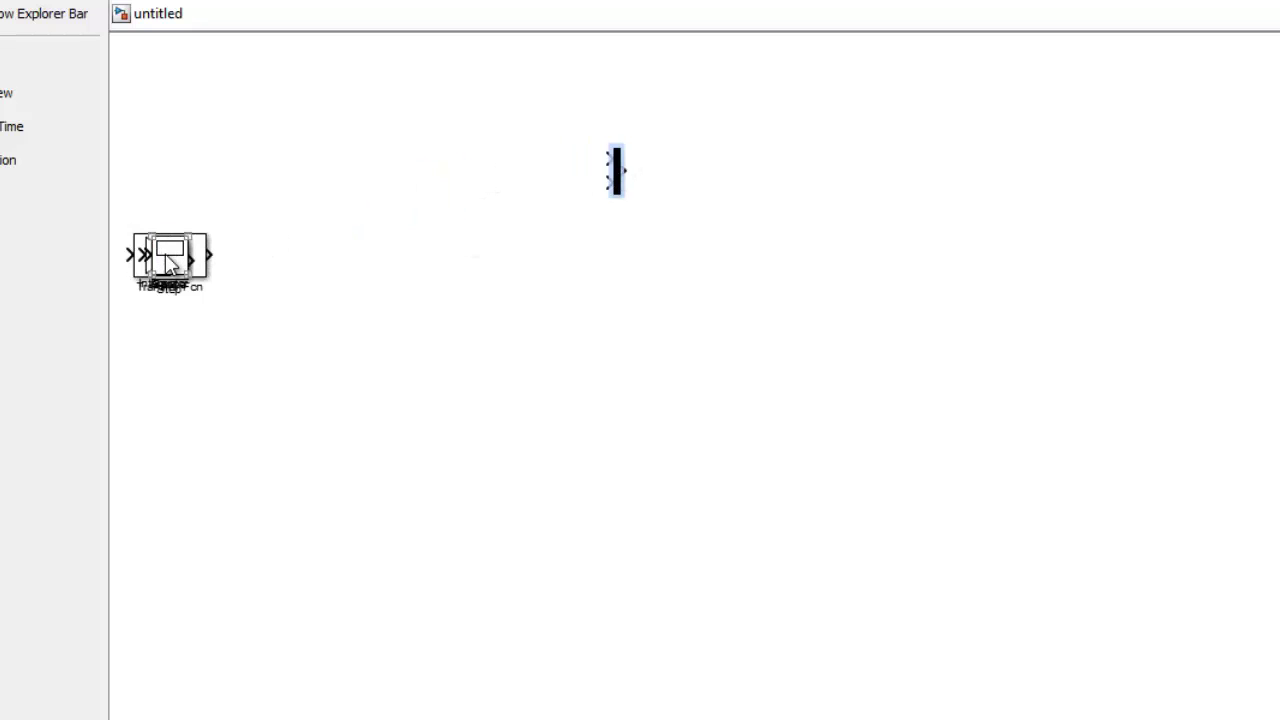
left_click_drag(170, 262, 1032, 228)
mouse_move(208, 256)
left_mouse_down()
mouse_move(271, 231)
mouse_move(282, 349)
left_mouse_up()
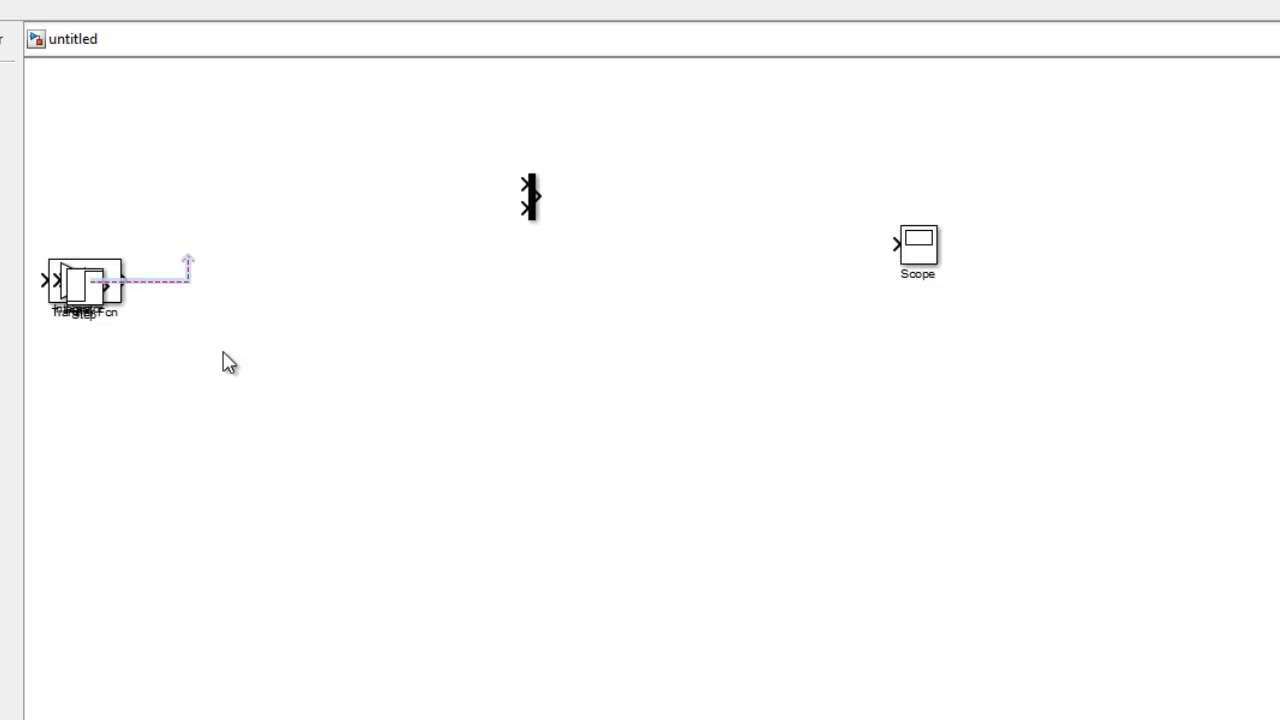
key("Delete")
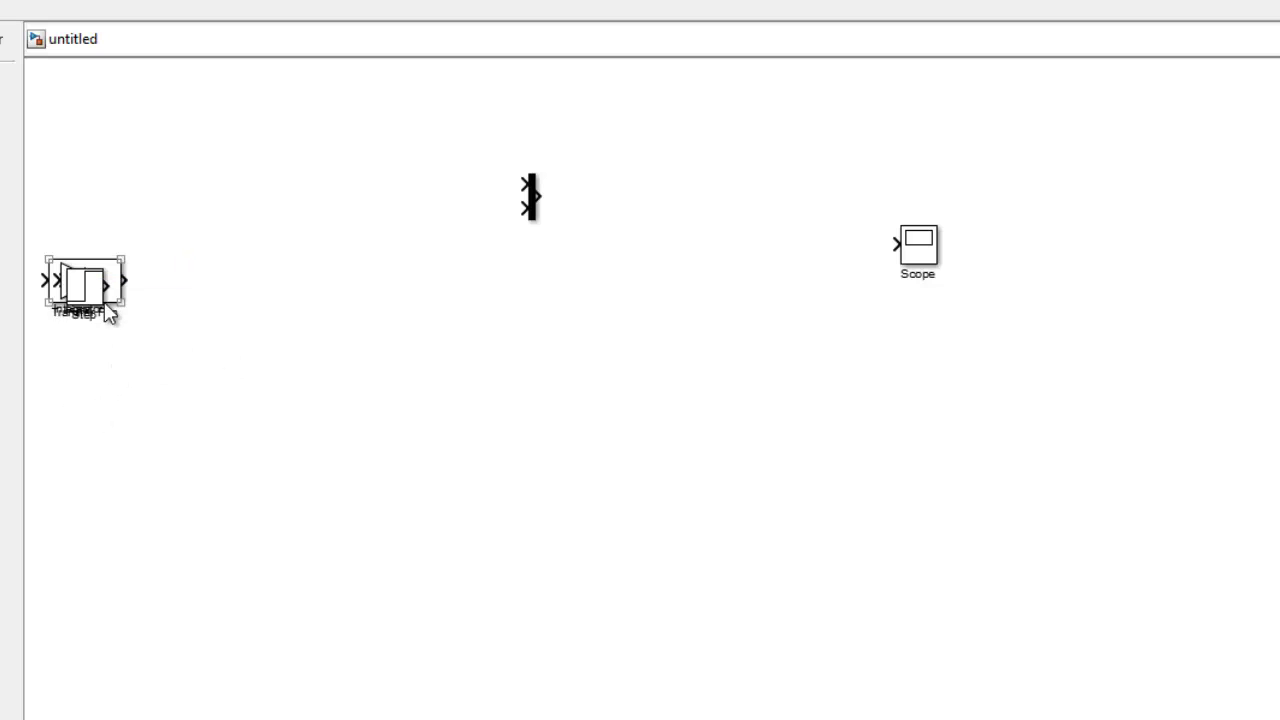
Spread out the remaining overlapping Step, Gain, Transfer Fcn, Sum and Integrator blocks across the canvas
left_click_drag(106, 303, 14, 191)
left_click_drag(130, 280, 232, 138)
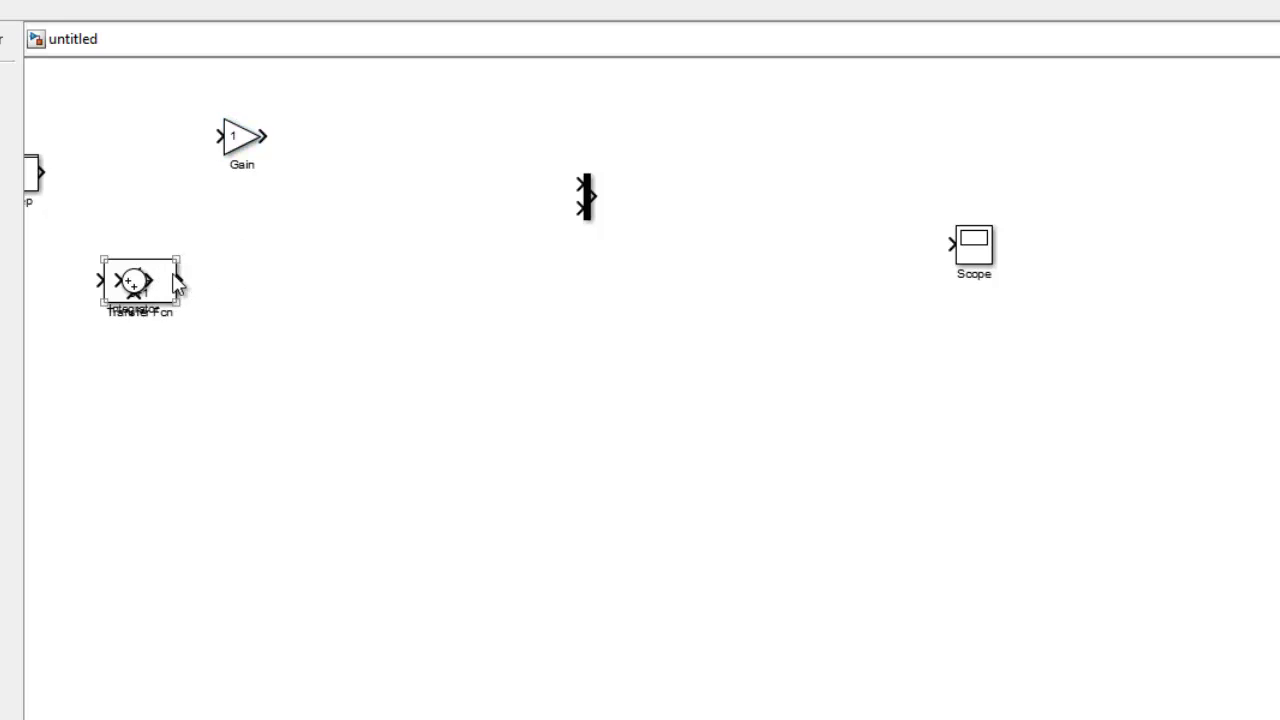
left_click_drag(177, 288, 500, 354)
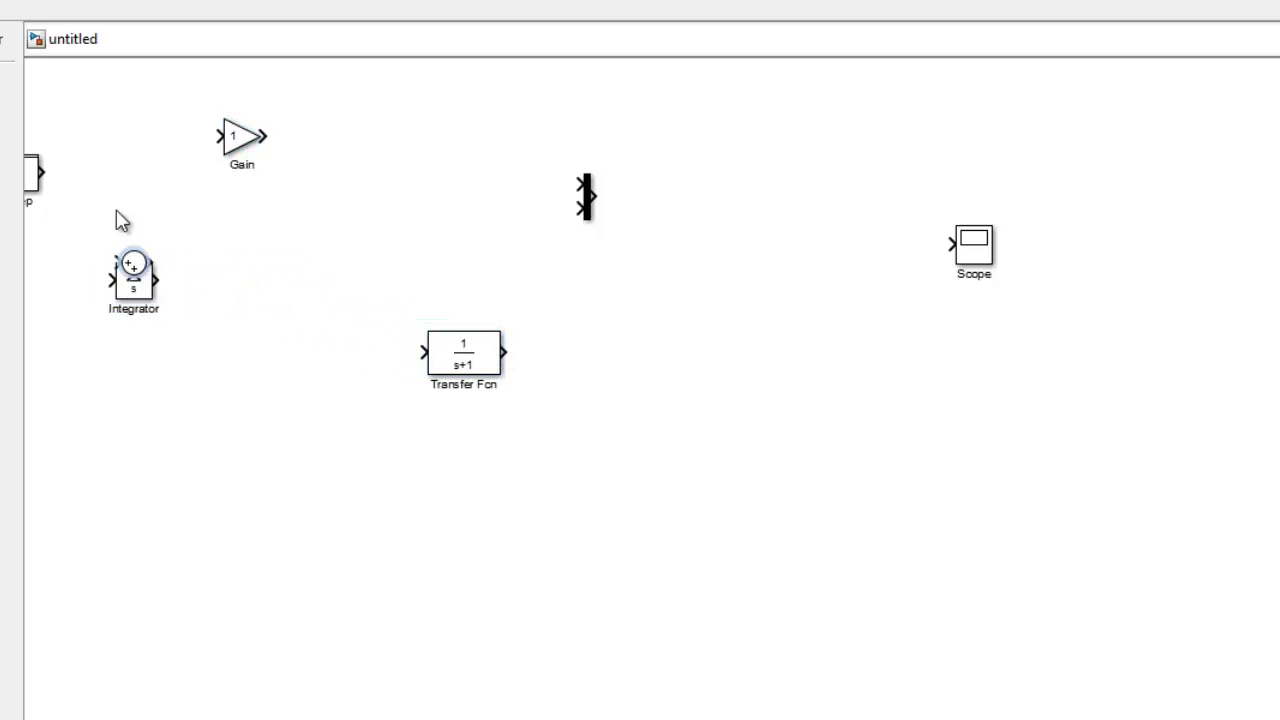
left_click_drag(133, 281, 104, 174)
left_click_drag(136, 288, 279, 284)
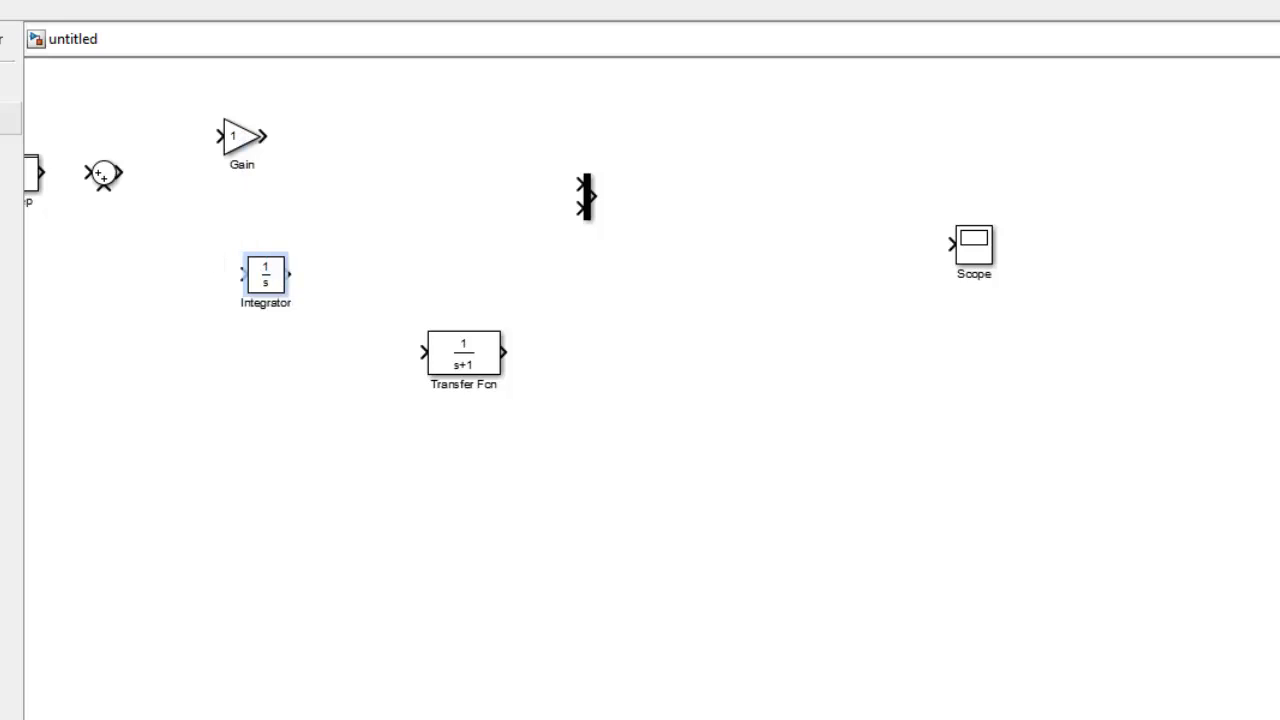
Move the Step block just above the Sum block and line up Transfer Fcn, Mux and Scope in a row from left to right
left_click(5, 118)
scroll(643, 365, "down", 3)
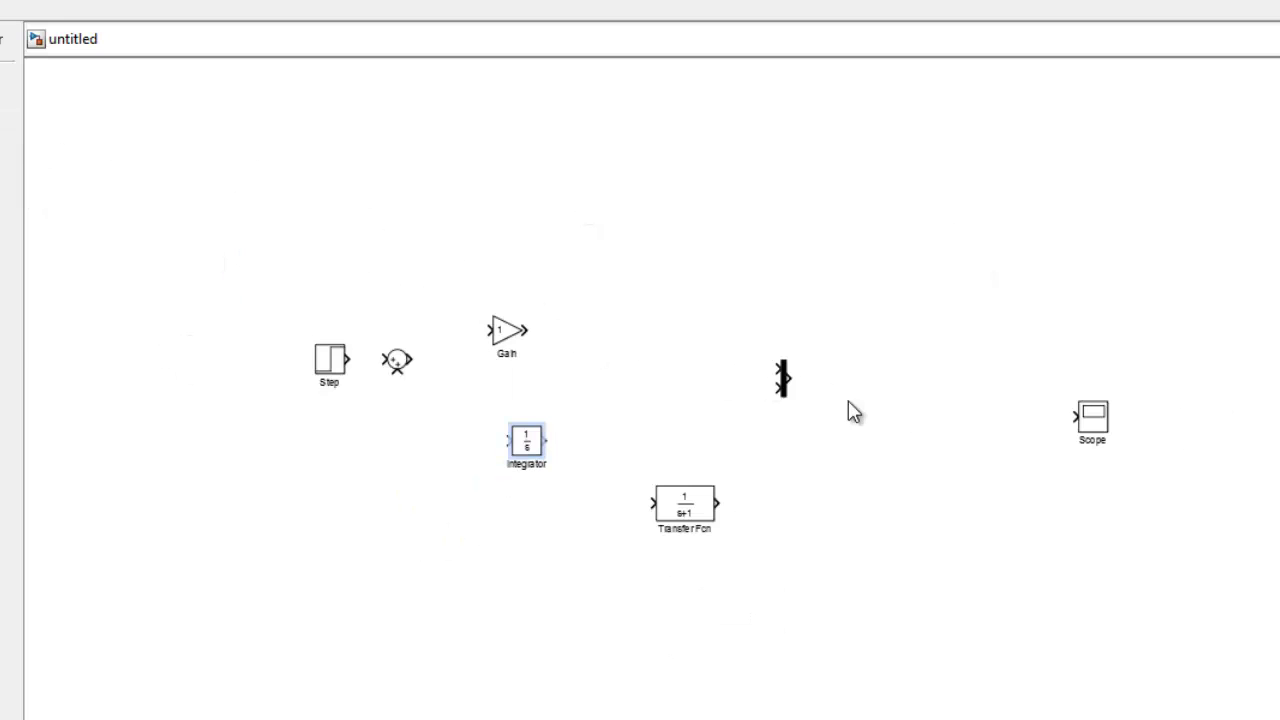
scroll(836, 435, "up", 2)
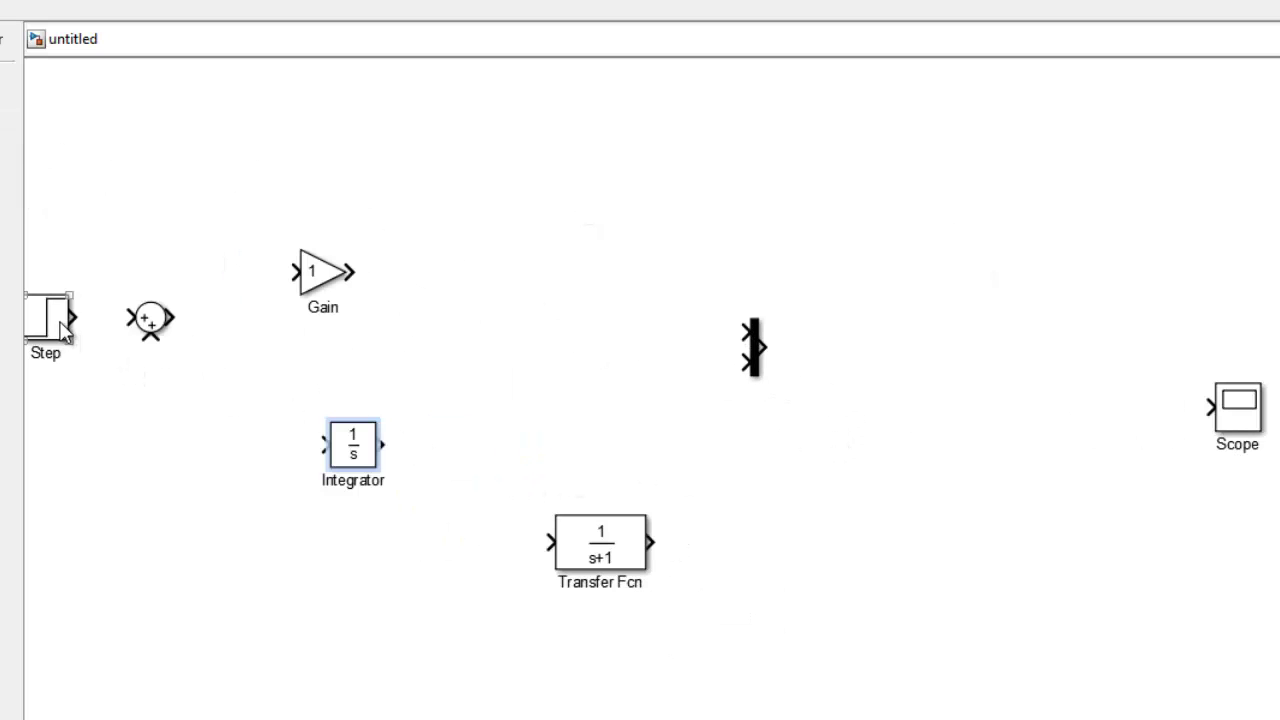
left_click_drag(50, 325, 154, 286)
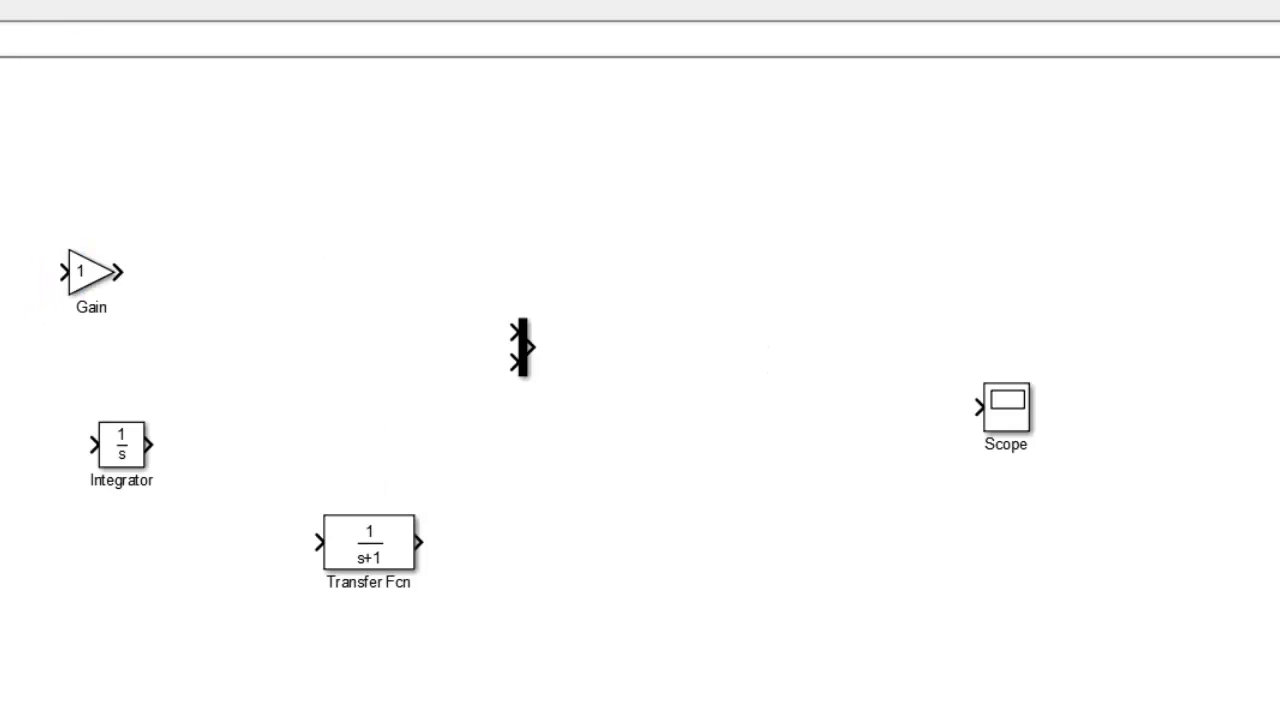
left_click(688, 272)
left_click(756, 328)
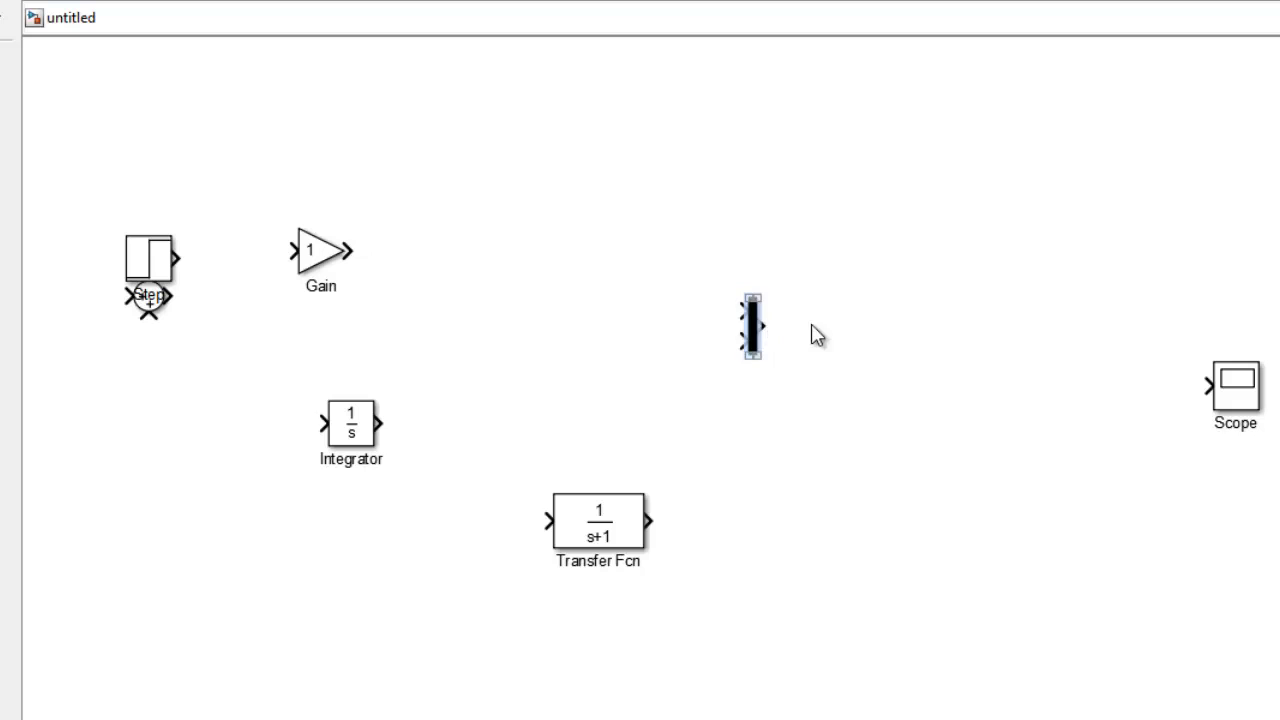
left_click_drag(760, 326, 1128, 325)
left_click_drag(1207, 370, 1279, 262)
left_click(616, 540)
left_click_drag(616, 540, 913, 321)
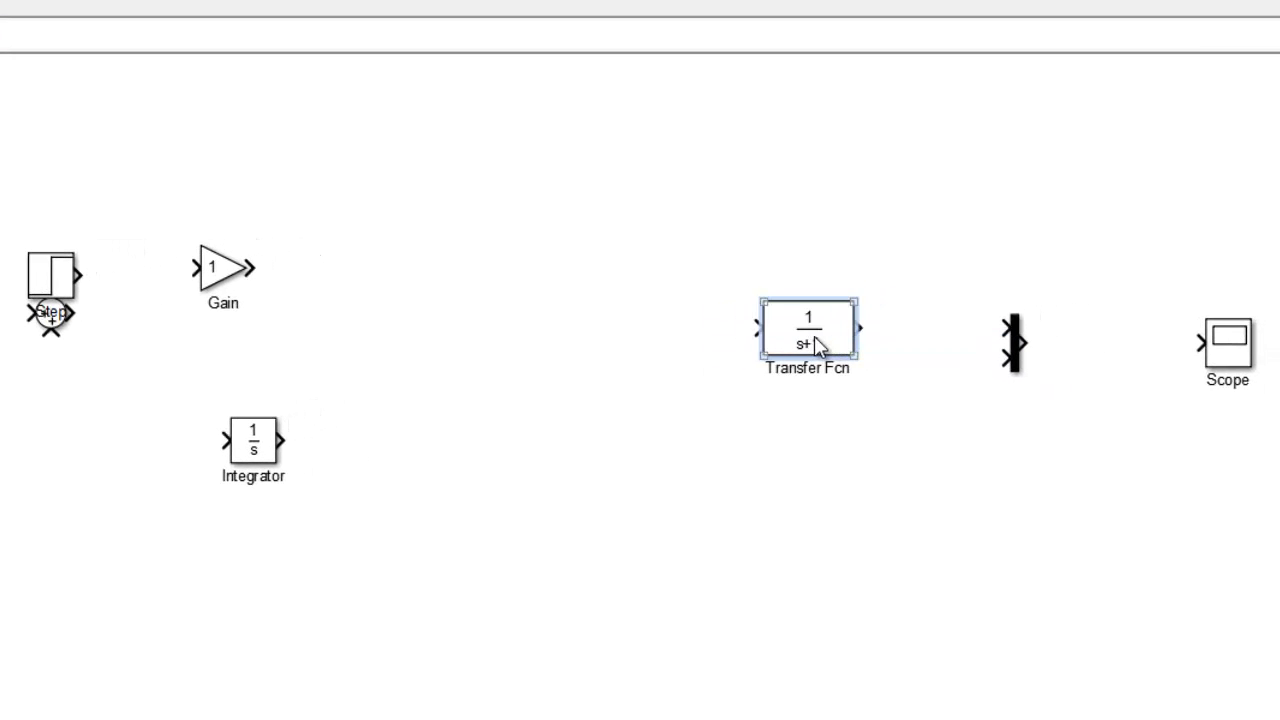
Set the Transfer Fcn block's numerator coefficients to [5] and its denominator coefficients to [1 20]
double_click(815, 345)
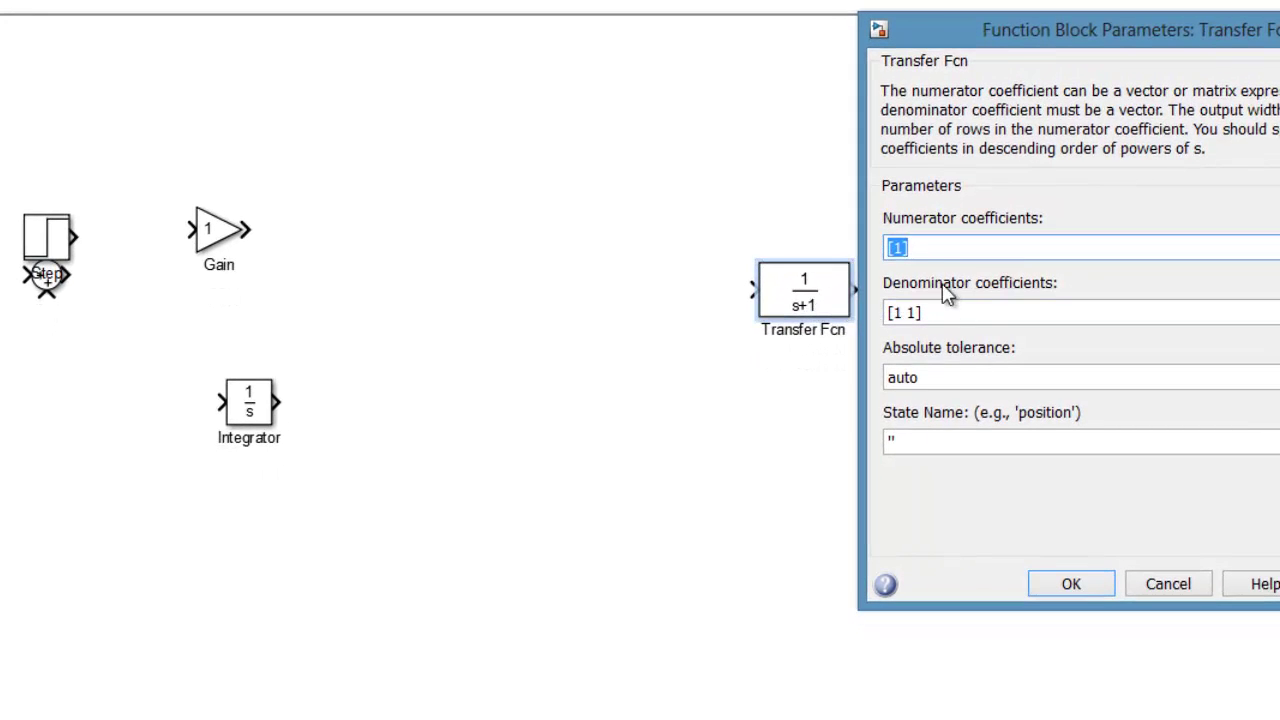
left_click(912, 249)
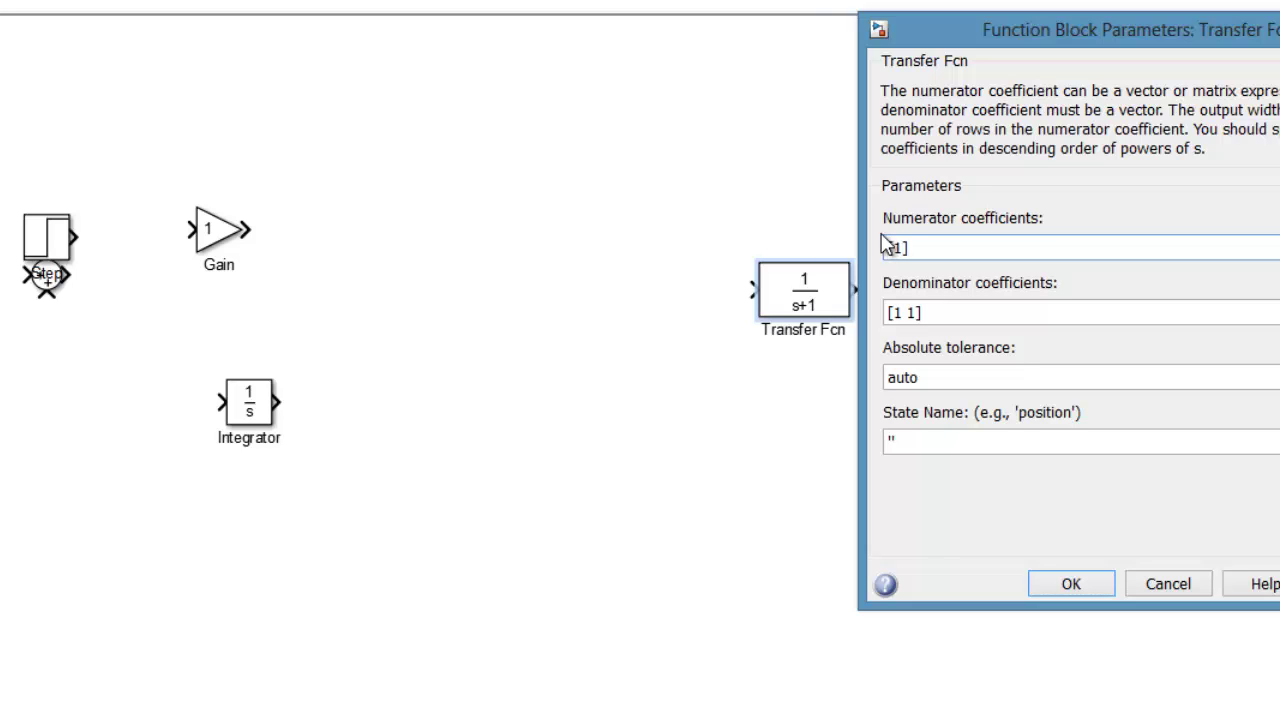
key("BackSpace")
key("BackSpace")
key("BackSpace")
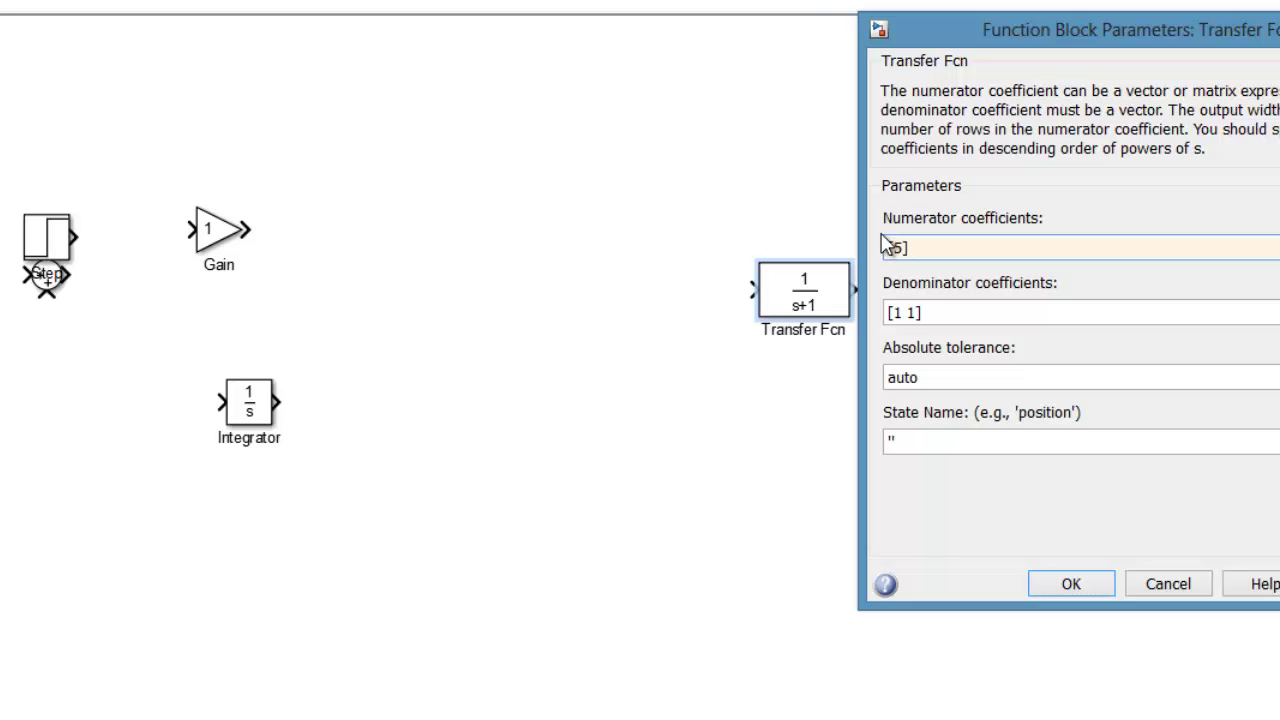
key("Tab")
left_click(906, 312)
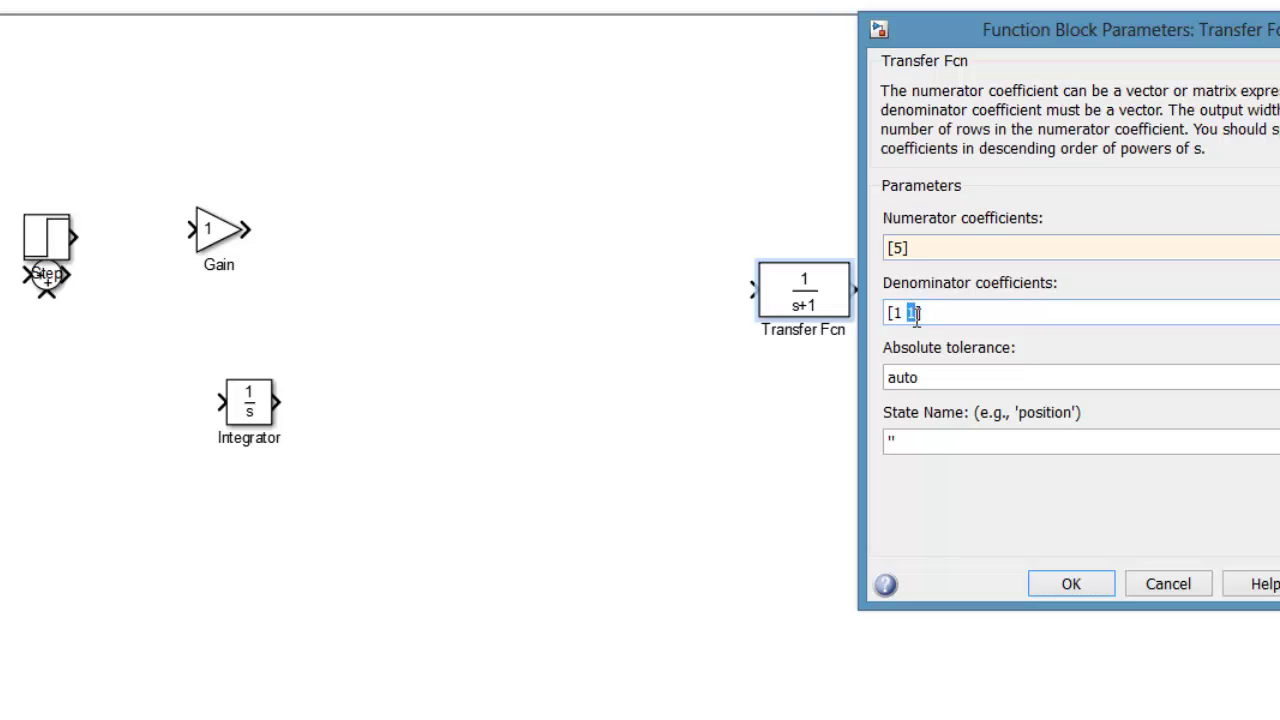
type("20")
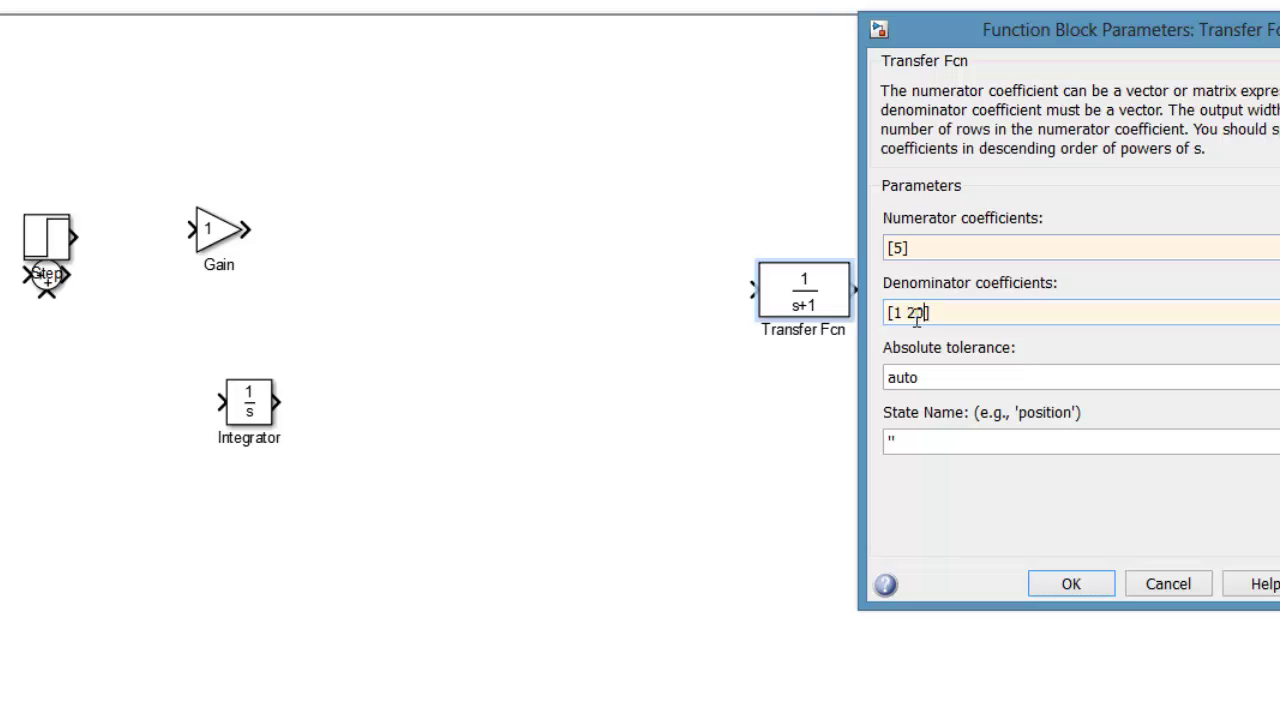
key("Return")
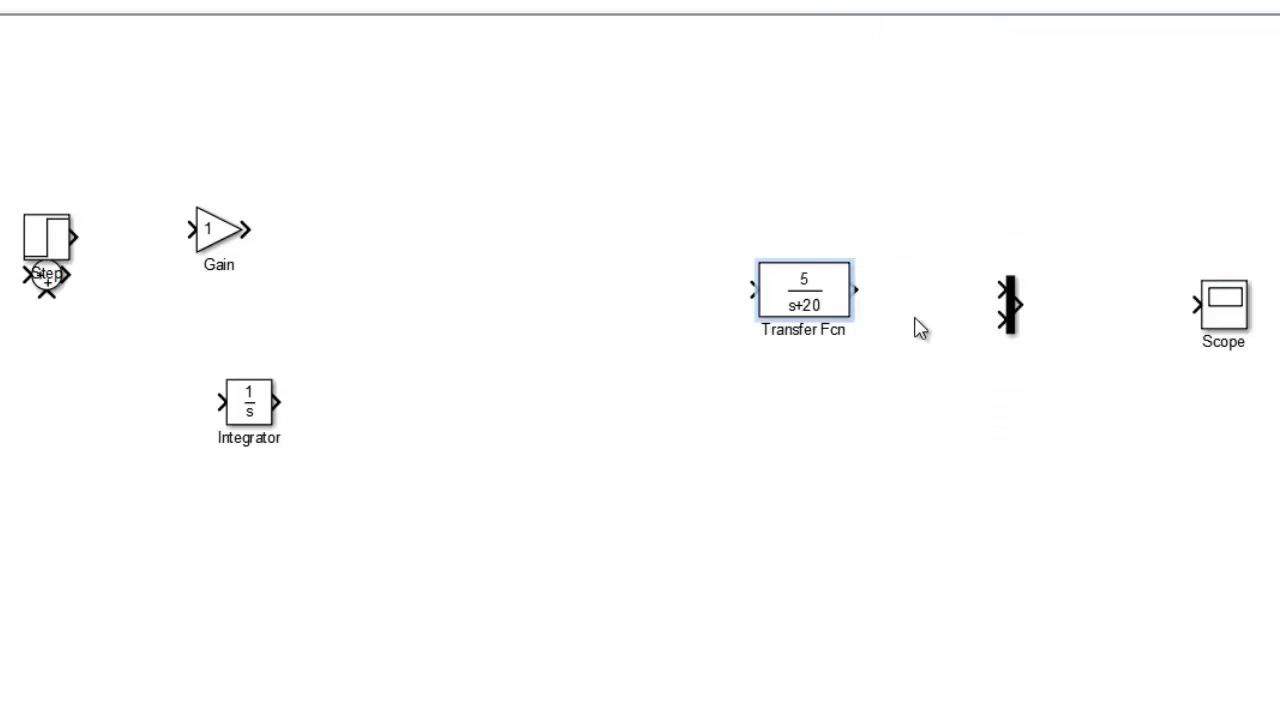
Align Step, Sum and Transfer Fcn with the Mux's lower input, and place the Gain and Integrator blocks below that row
left_click(840, 310)
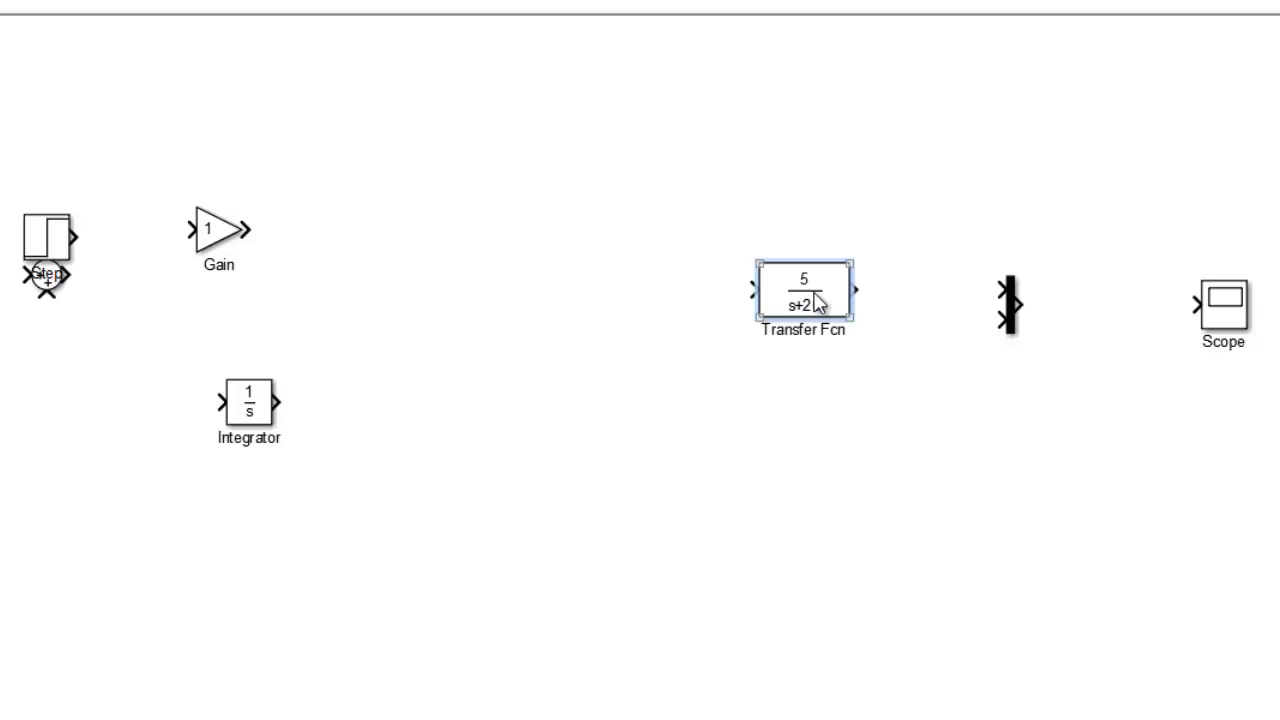
left_click_drag(792, 321, 793, 347)
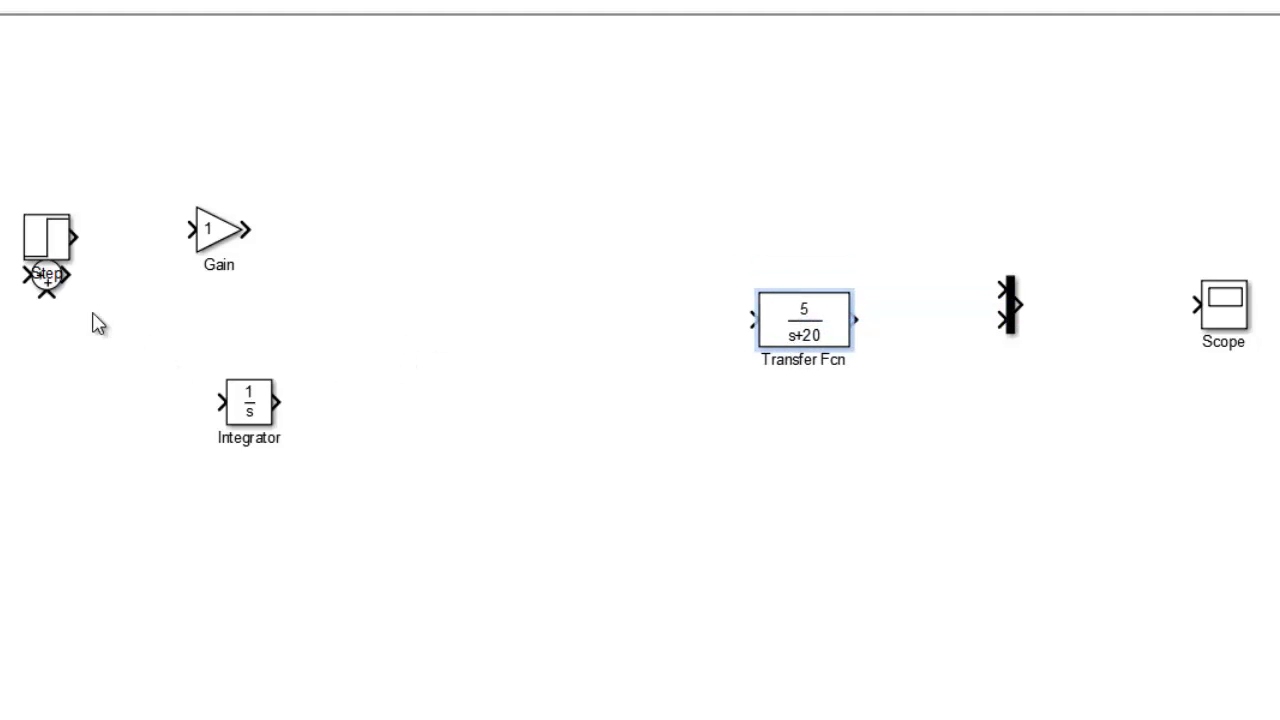
left_click(47, 280)
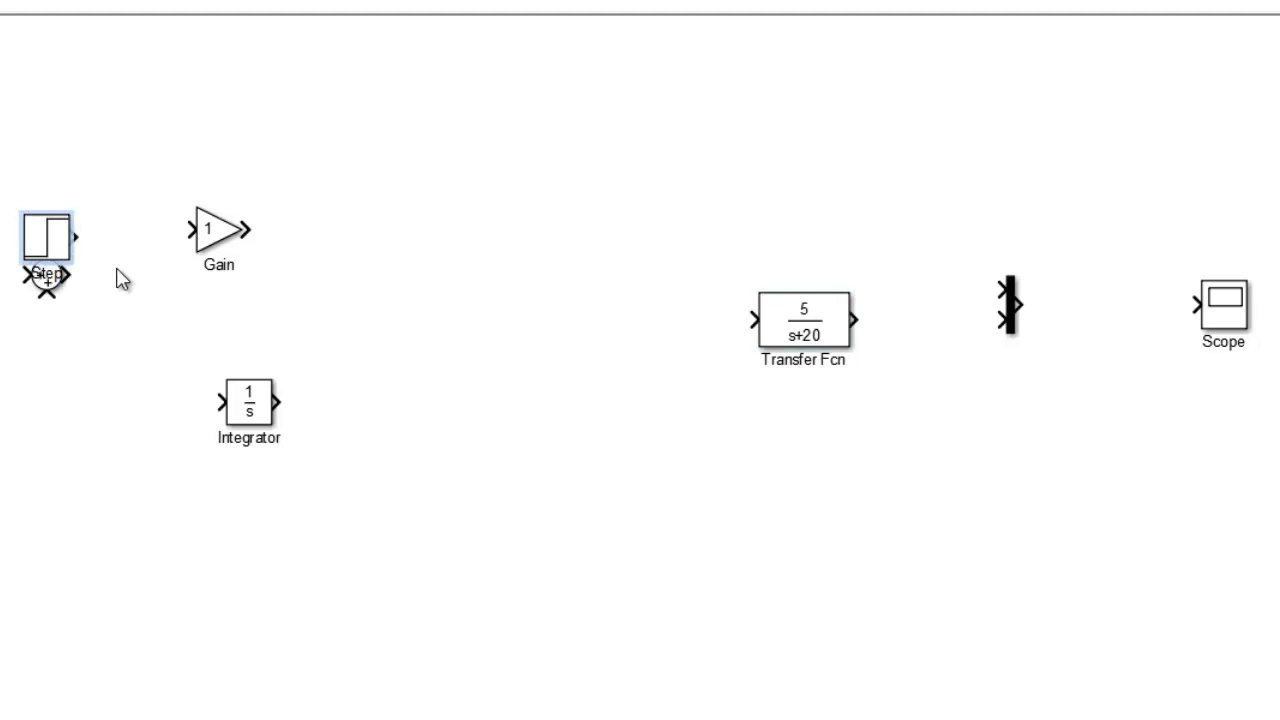
left_click_drag(225, 240, 150, 495)
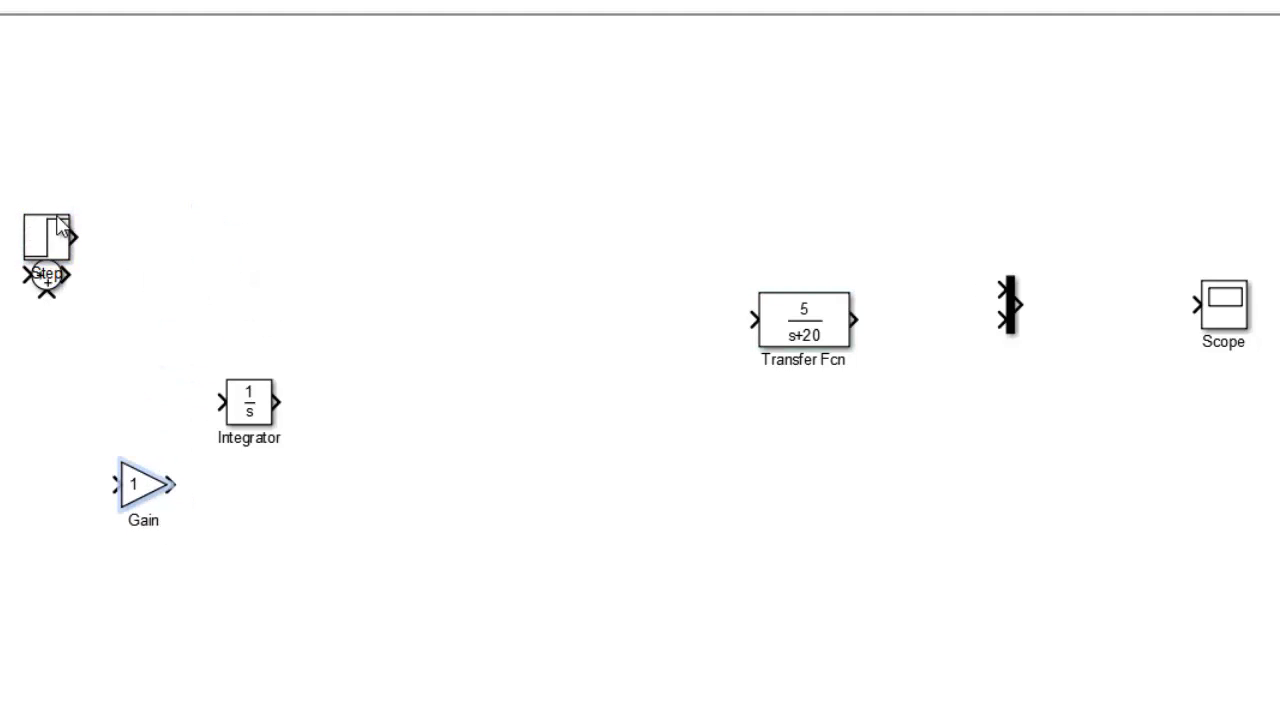
left_click_drag(60, 228, 195, 341)
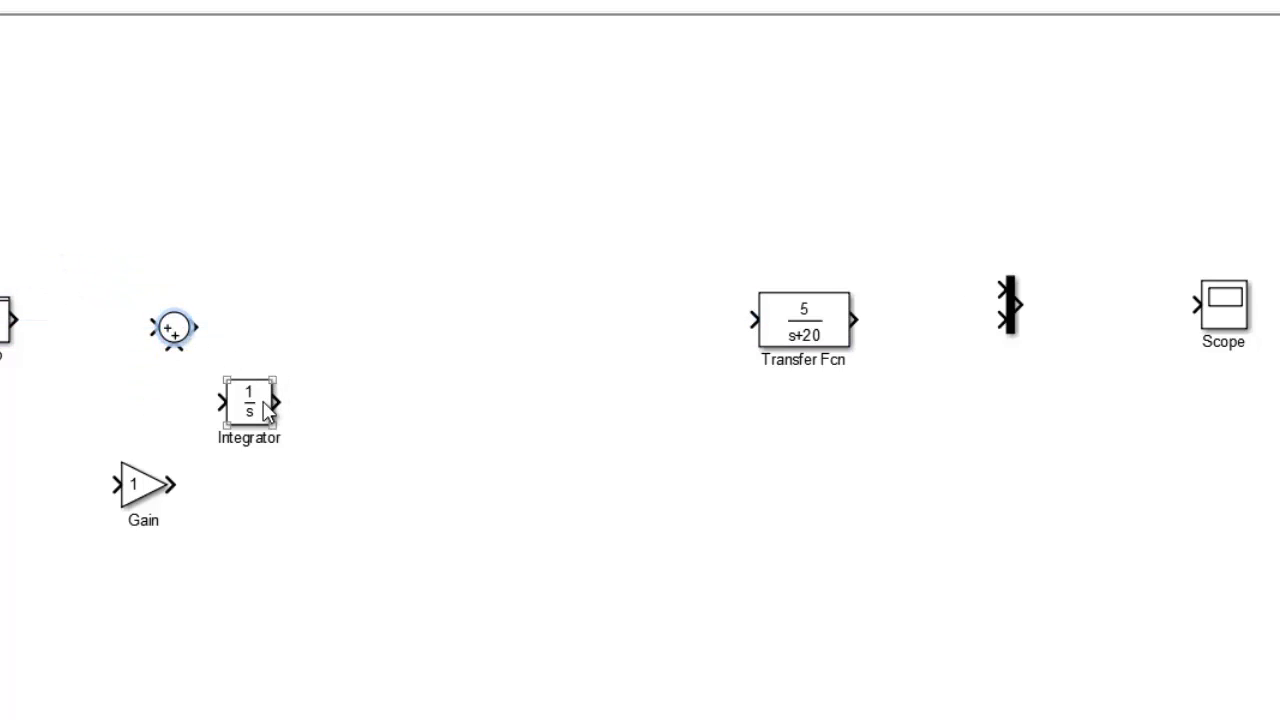
left_click_drag(267, 411, 409, 509)
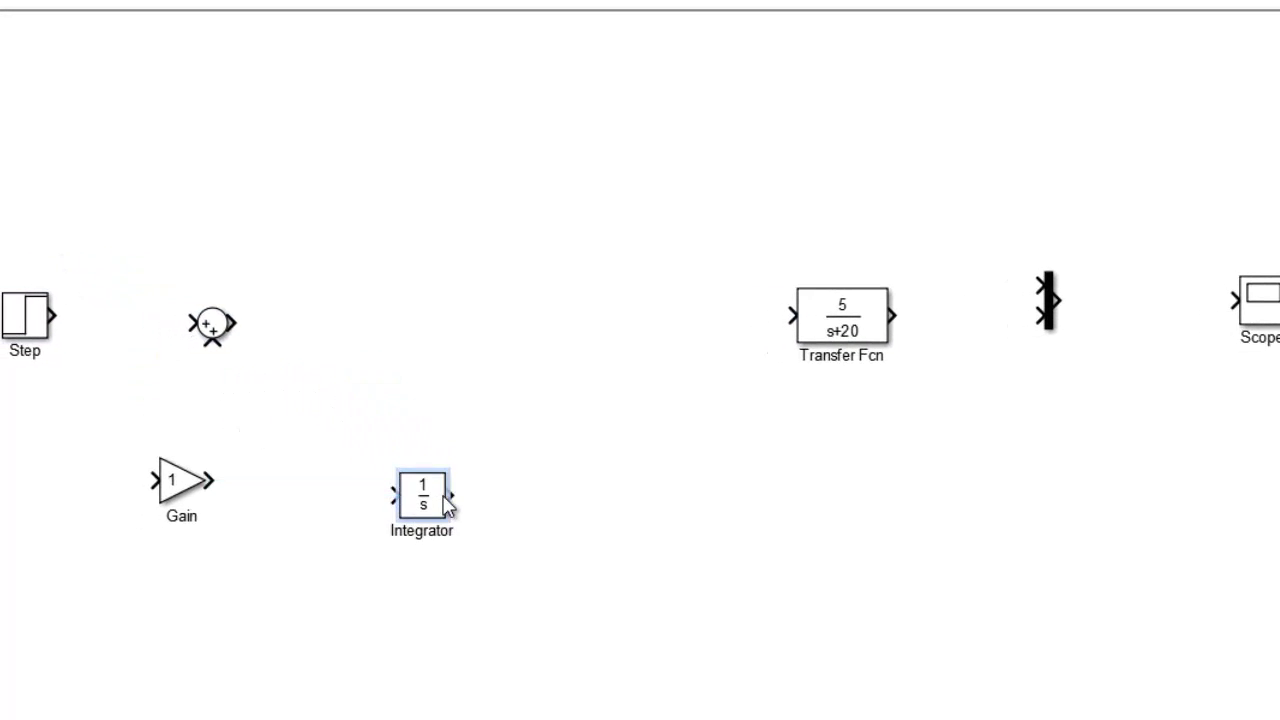
left_click_drag(229, 343, 238, 333)
Change the Sum block's list of signs to |+- so its second input is subtracted
double_click(232, 330)
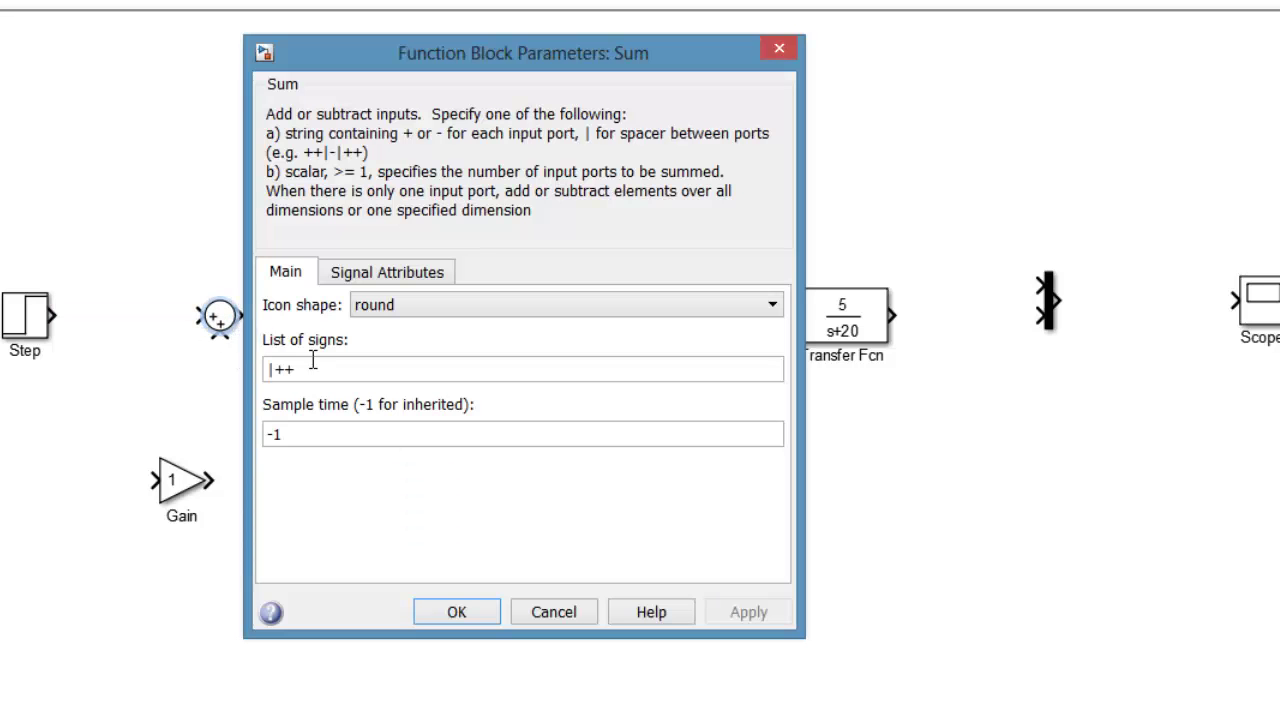
double_click(449, 373)
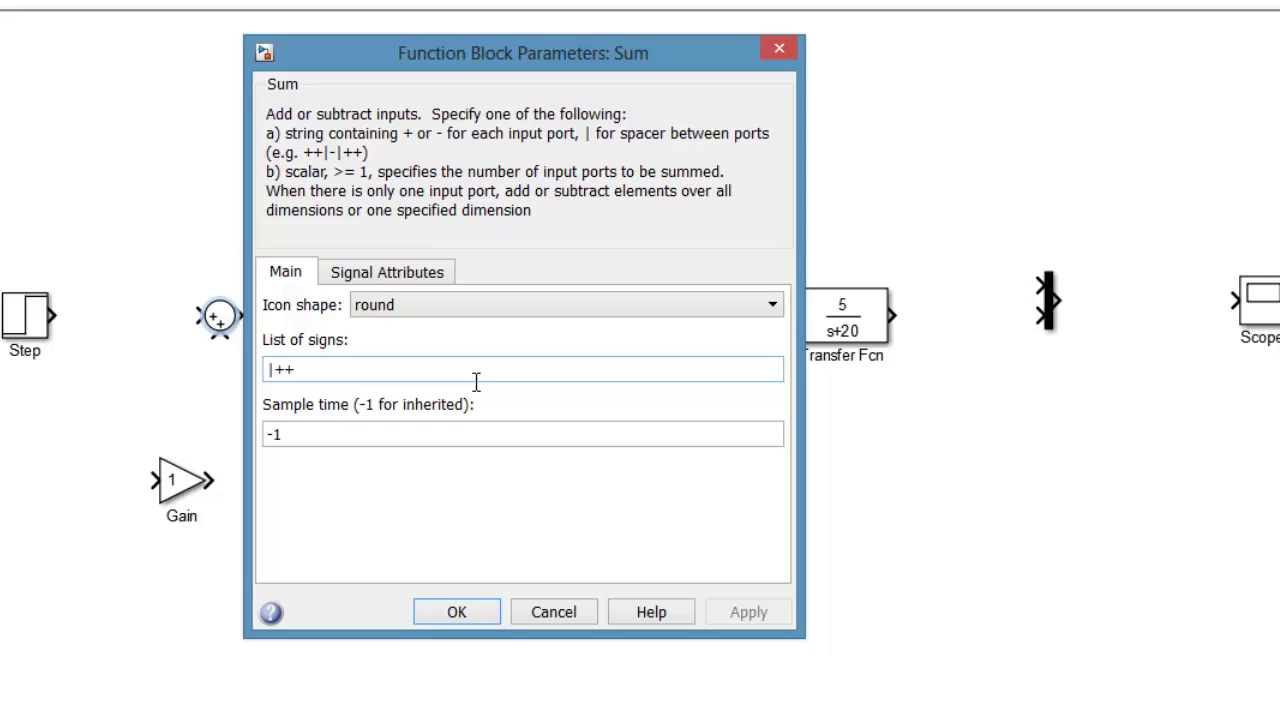
key("BackSpace")
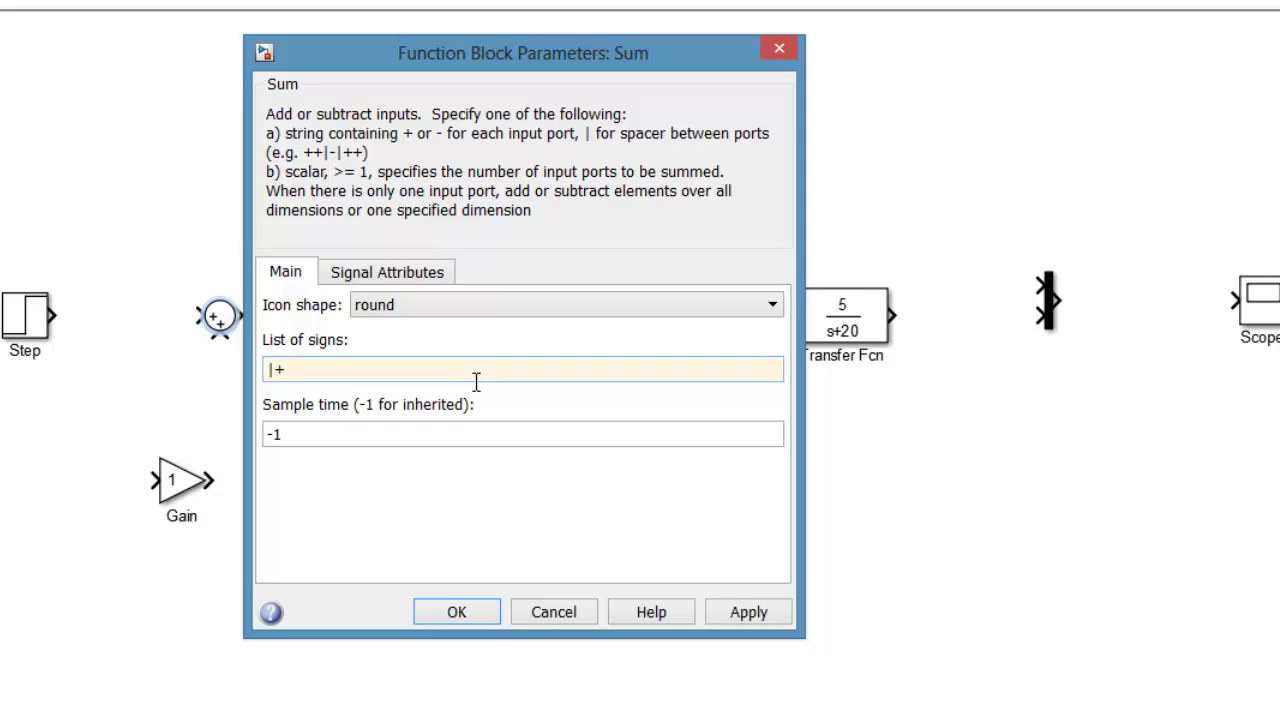
type("-")
key("Return")
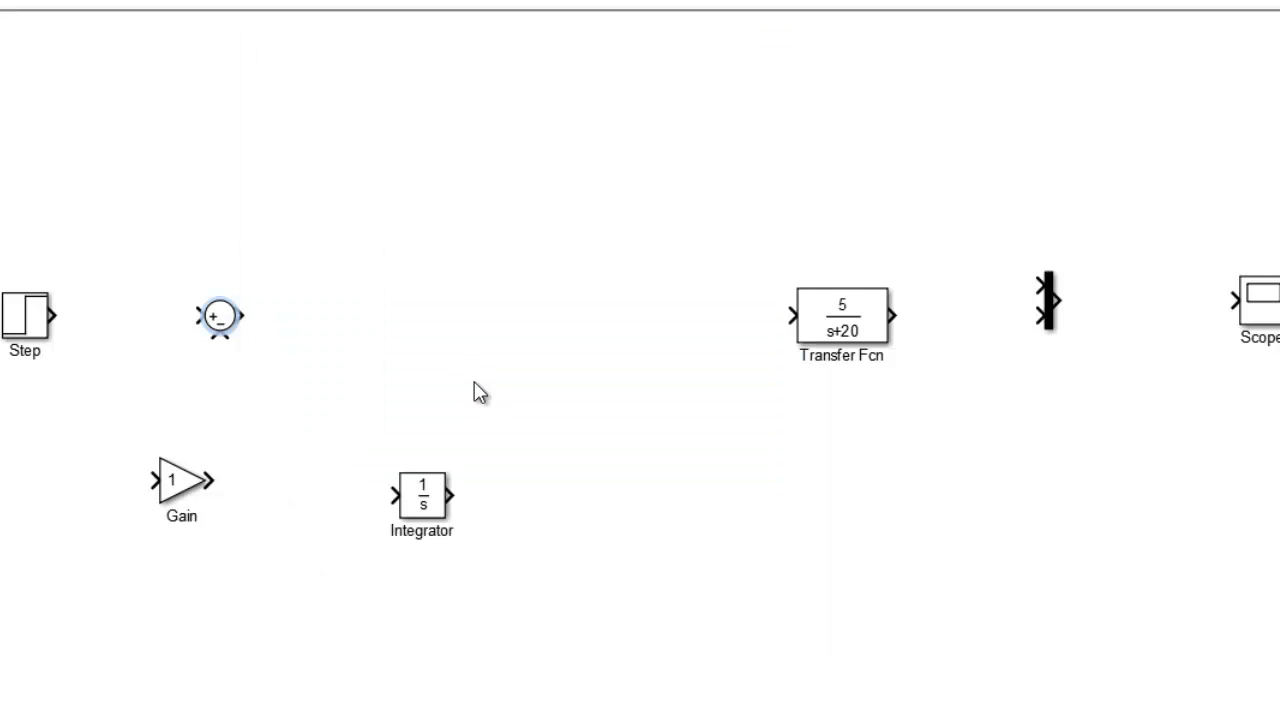
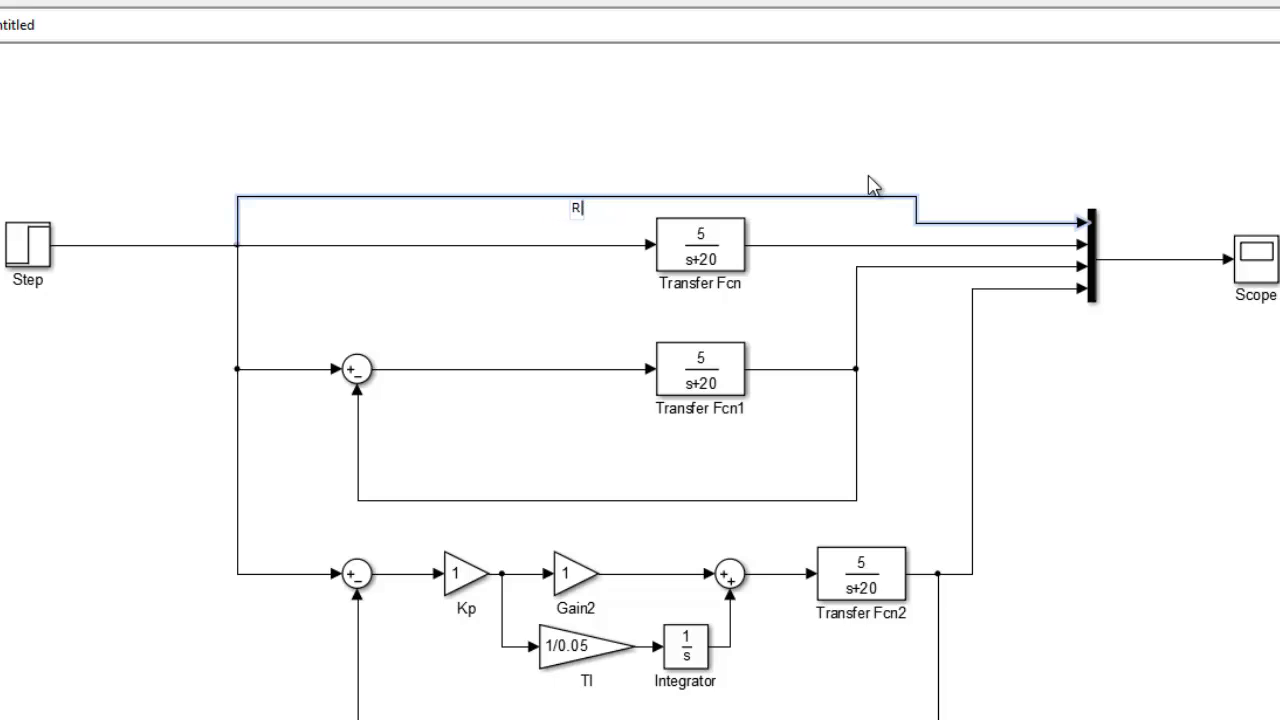
Label the Step signal feeding the Mux "Rerefence" and the Transfer Fcn output signal "Open Loop"
type("erefence")
left_click(871, 246)
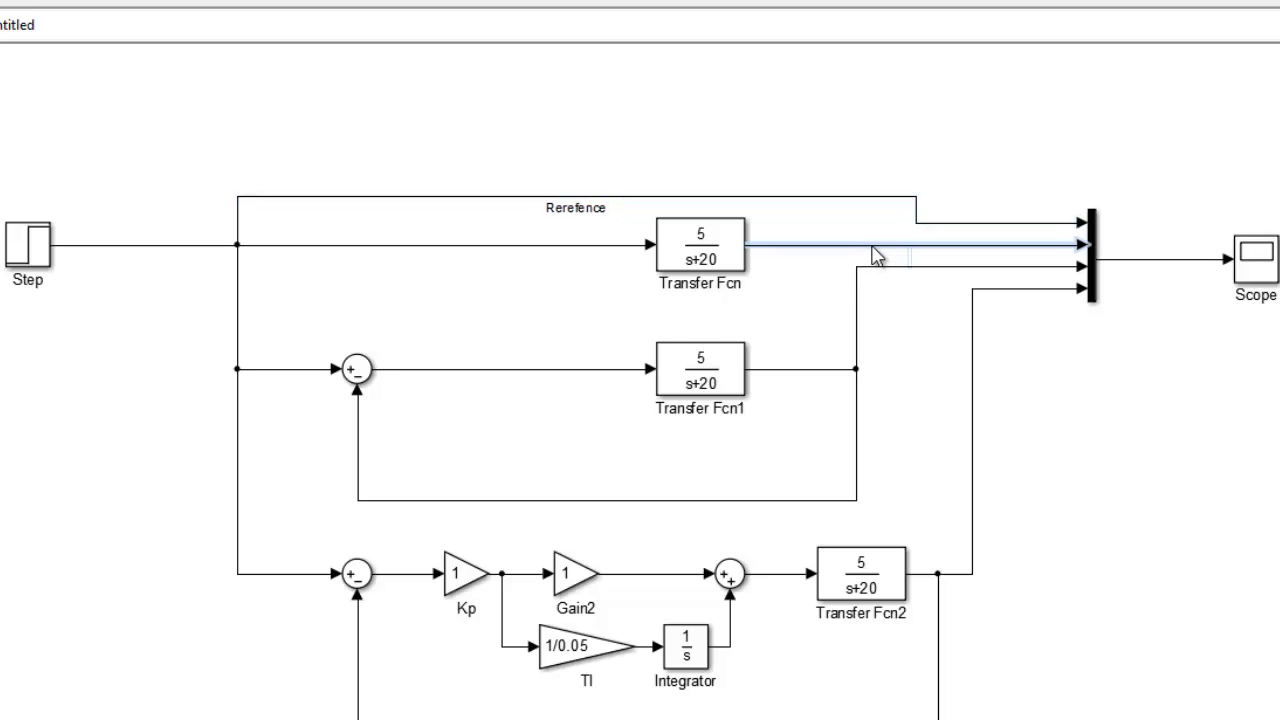
type("Open Loop")
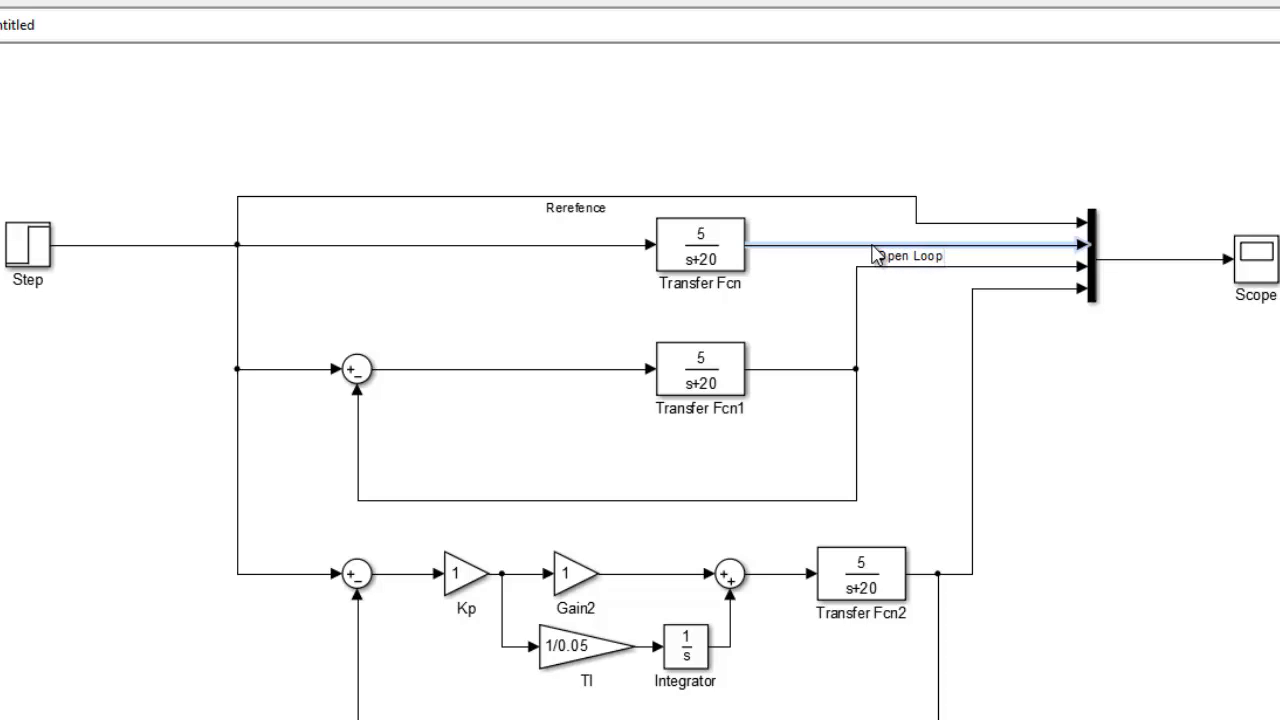
Label the signal from Transfer Fcn1 to the Mux "Closed Loop Tanpa Kontrol"
double_click(857, 330)
type("O")
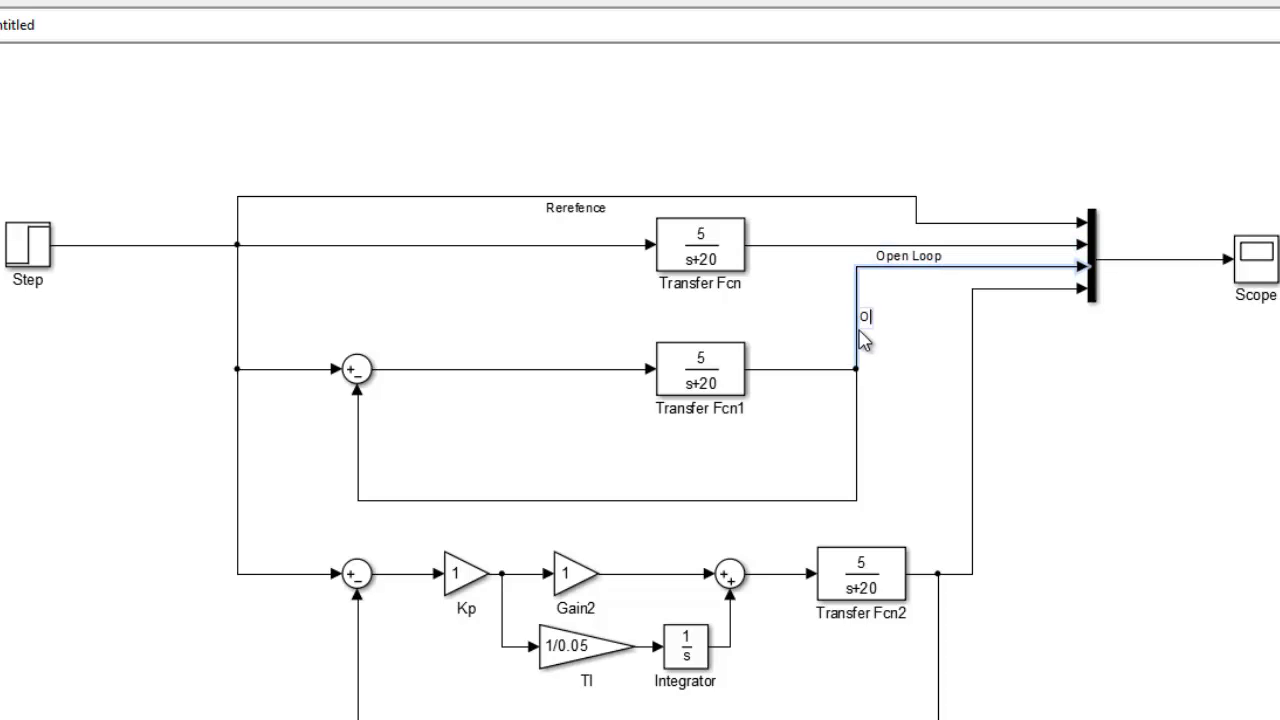
type("P")
key("BackSpace")
key("BackSpace")
type("Clode")
key("BackSpace")
key("BackSpace")
type("sed Loo")
key("BackSpace")
key("BackSpace")
type("oop")
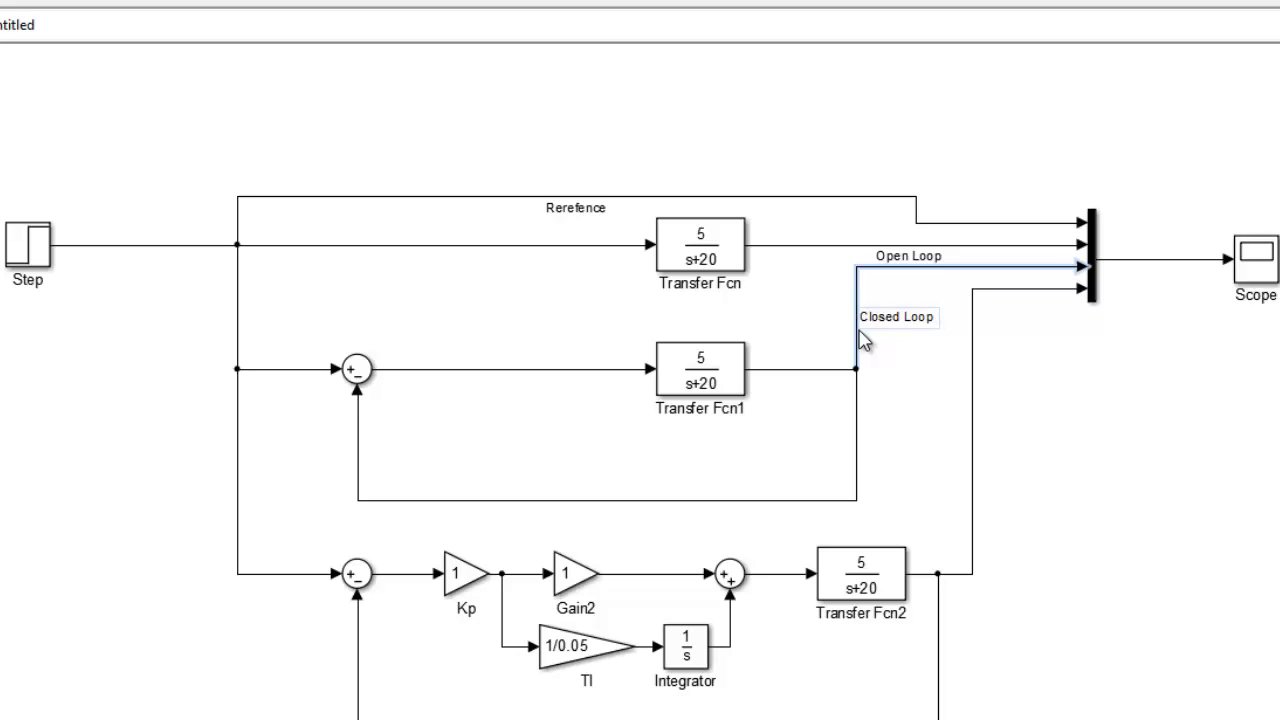
type(" Tanpa Kontrol")
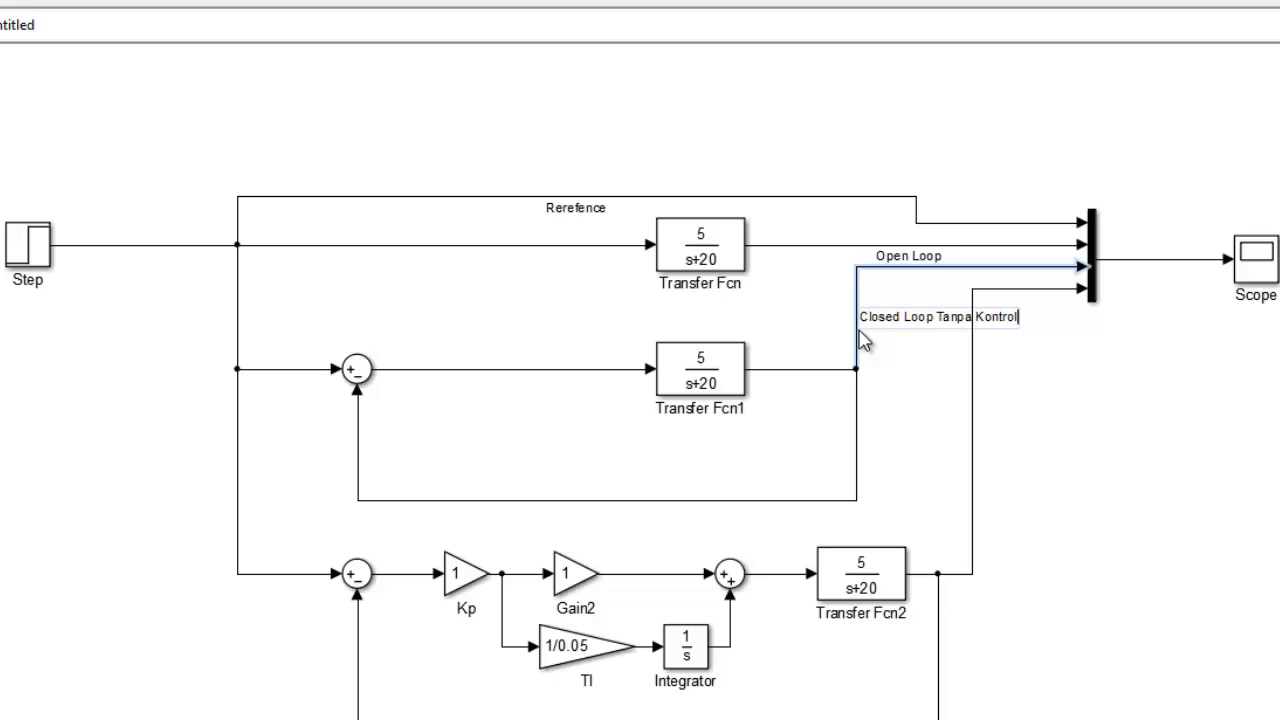
Complete the Transfer Fcn1 signal label as "Closed Loop Tanpa Kontroler PI" and label the Transfer Fcn2 signal to the Mux "Closed Loop Kontroller PI"
type("er PI")
left_click(972, 430)
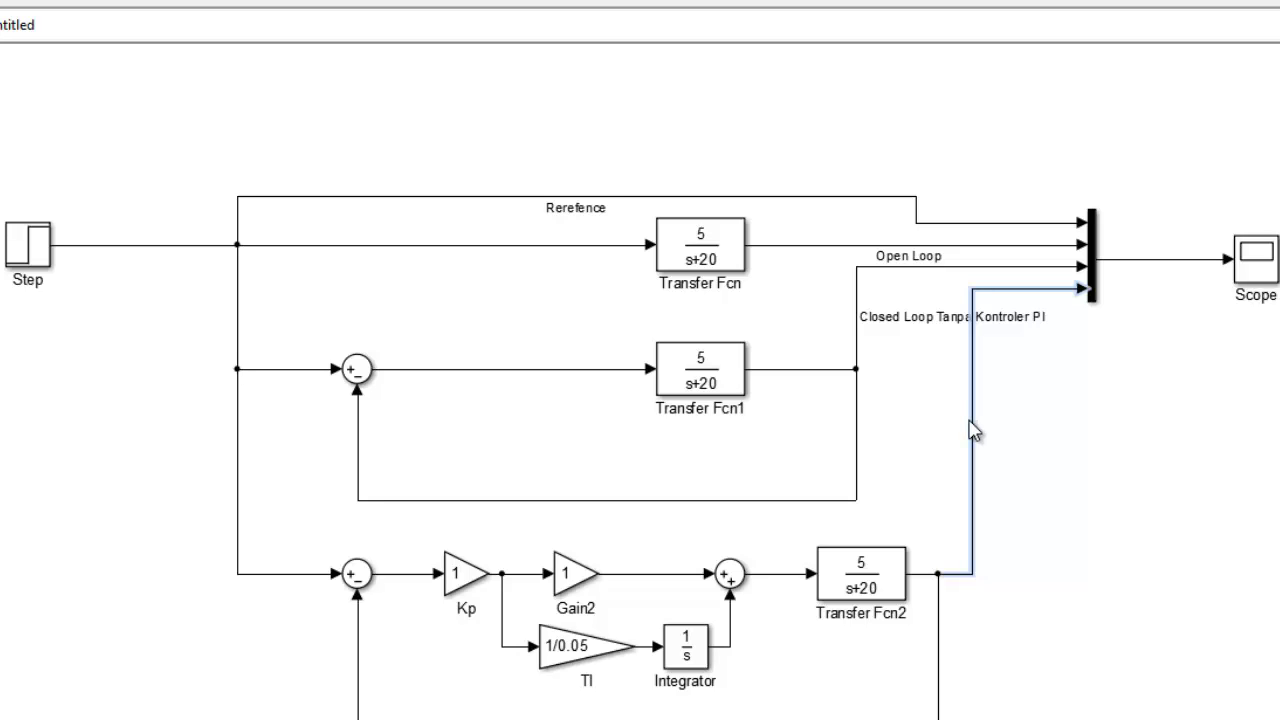
double_click(972, 430)
type("Closed Loop Kont")
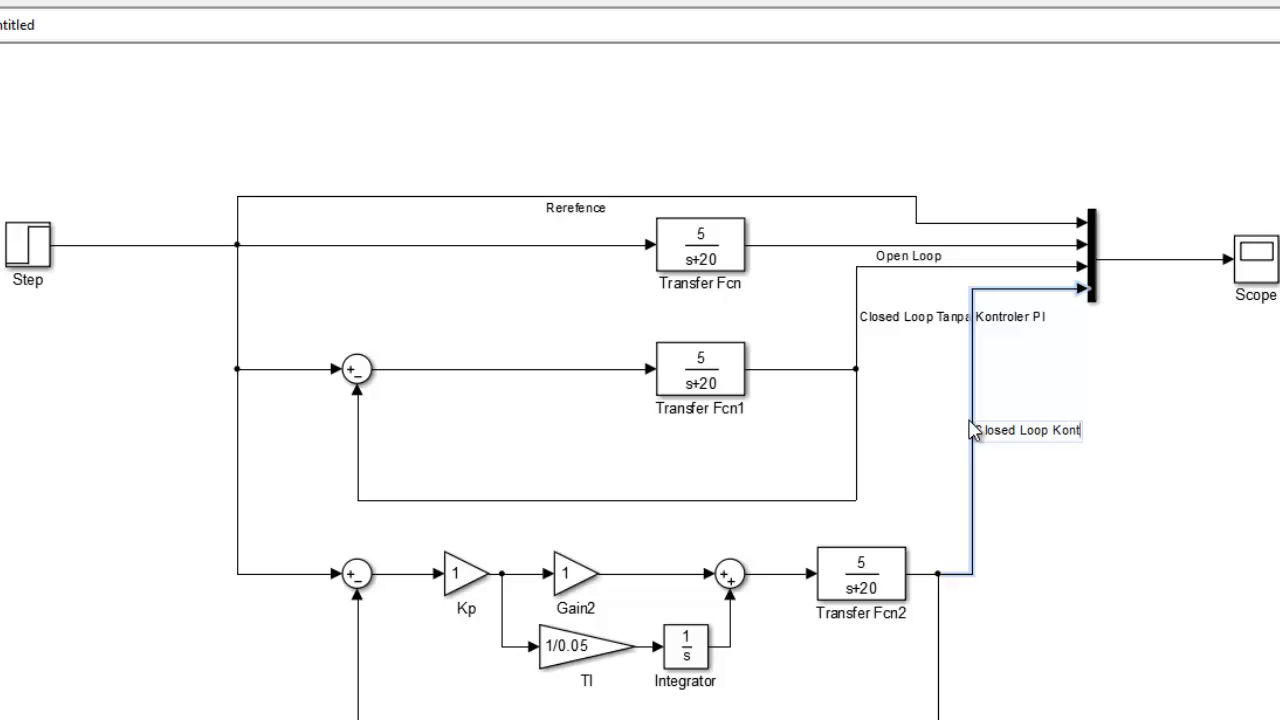
type("roller PI")
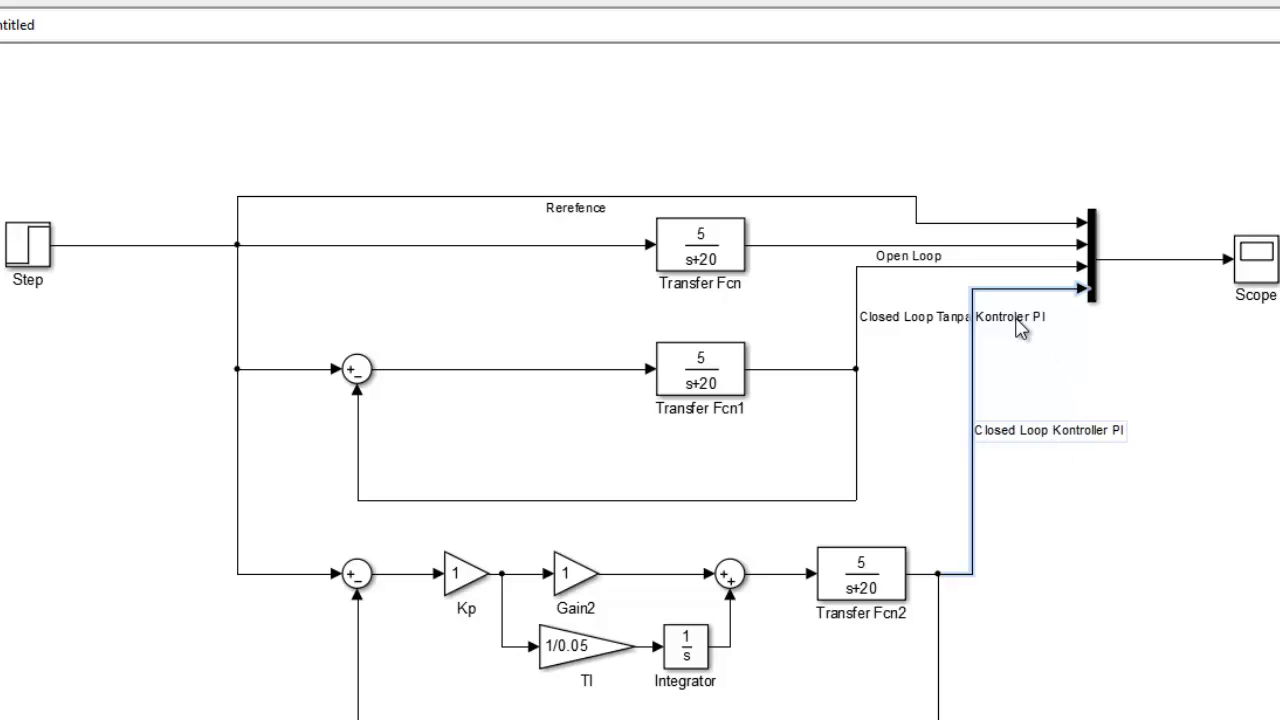
Move the Transfer Fcn1 signal label up beneath its horizontal line near the Mux and correct it to "Closed Loop Tanpa Kontroller PI"
left_click_drag(1016, 318, 1030, 298)
left_click(1036, 278)
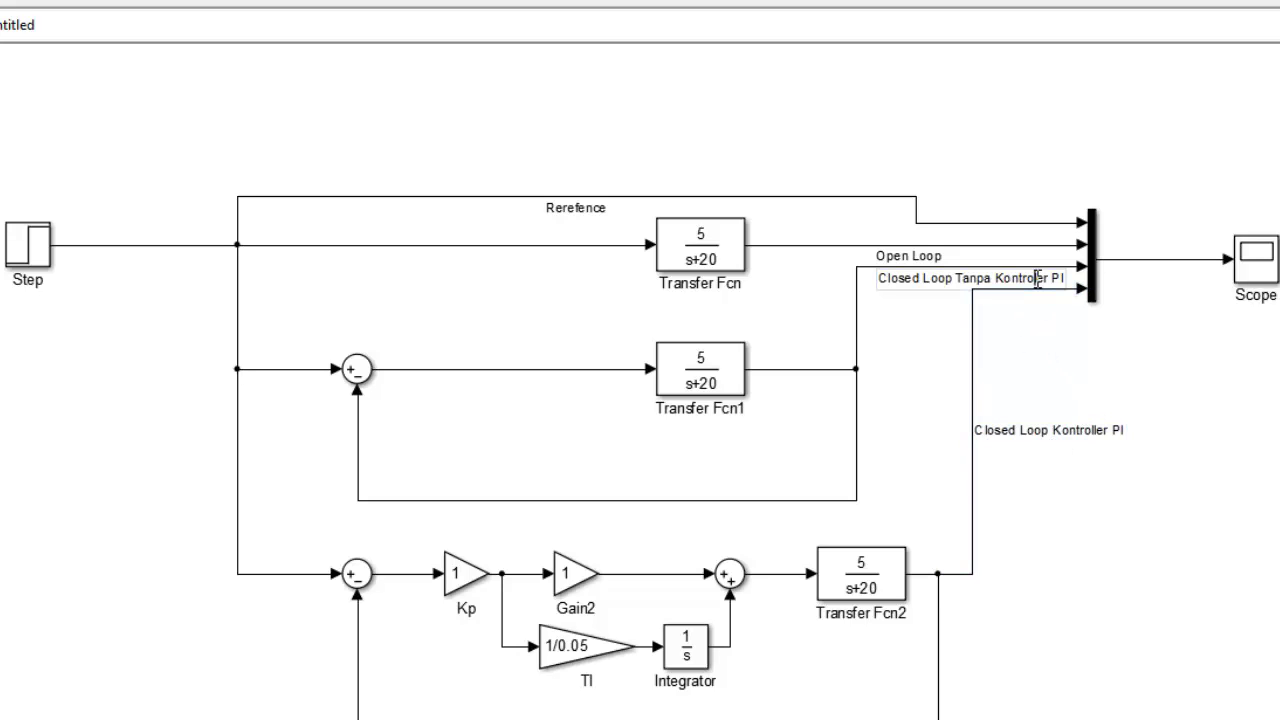
Open the Scope, enlarge its window and enable Legends in its parameters
double_click(1252, 260)
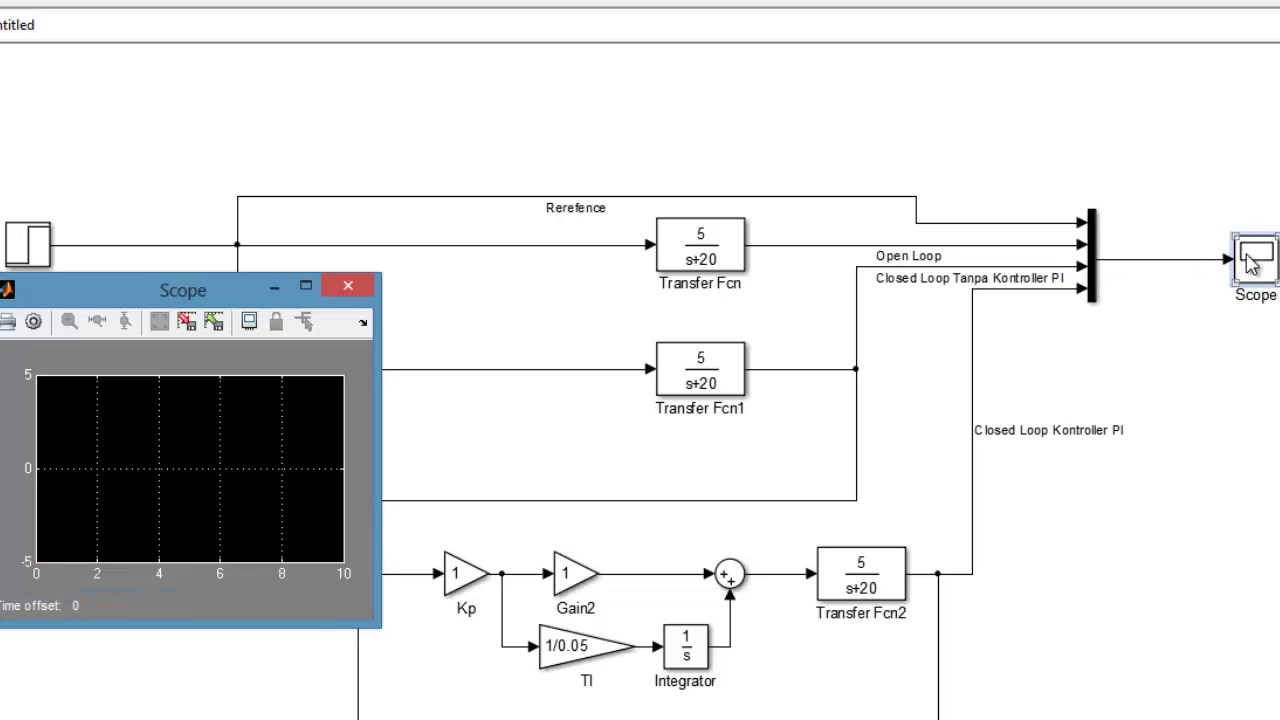
left_click_drag(256, 288, 414, 152)
left_click_drag(537, 520, 1100, 719)
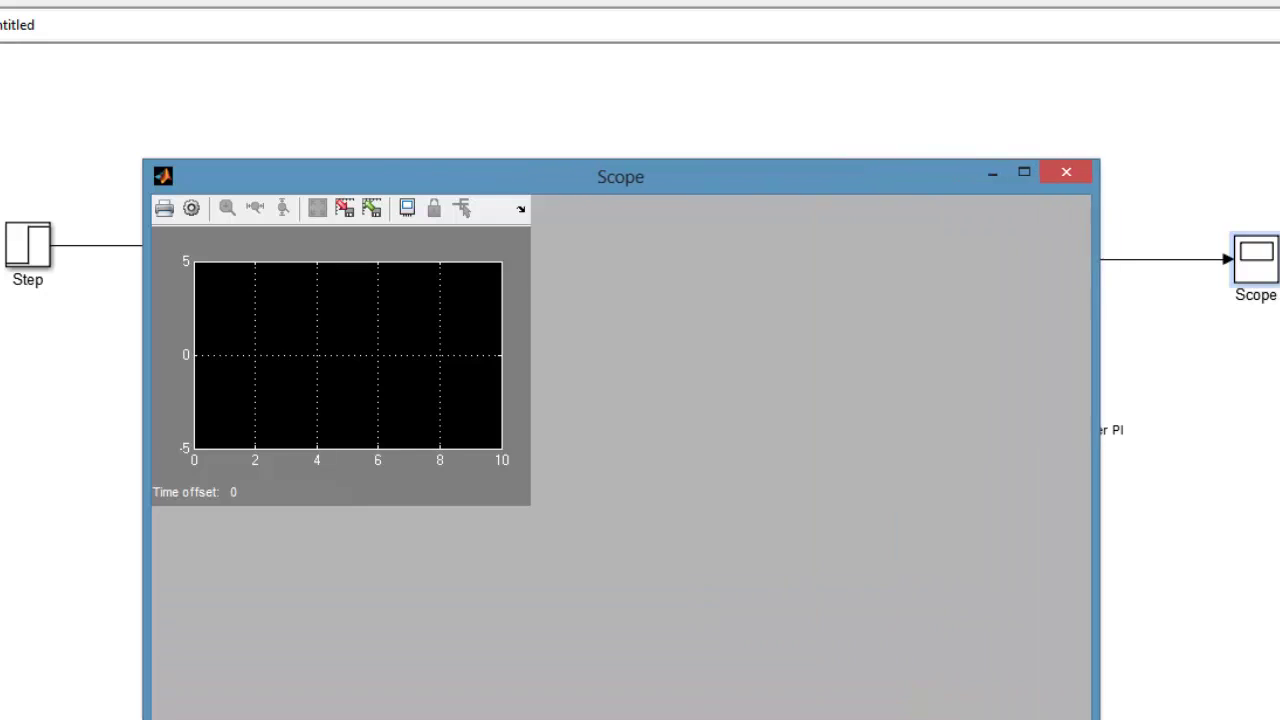
left_click_drag(680, 160, 674, 63)
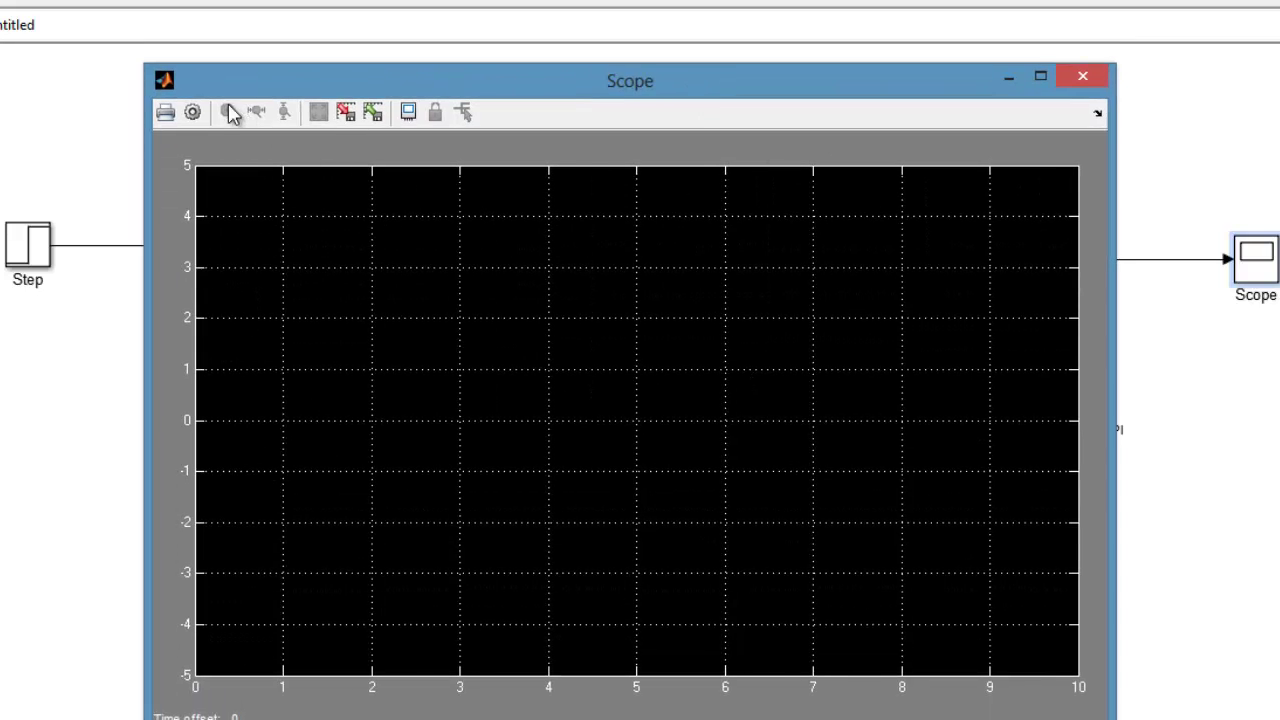
left_click(192, 112)
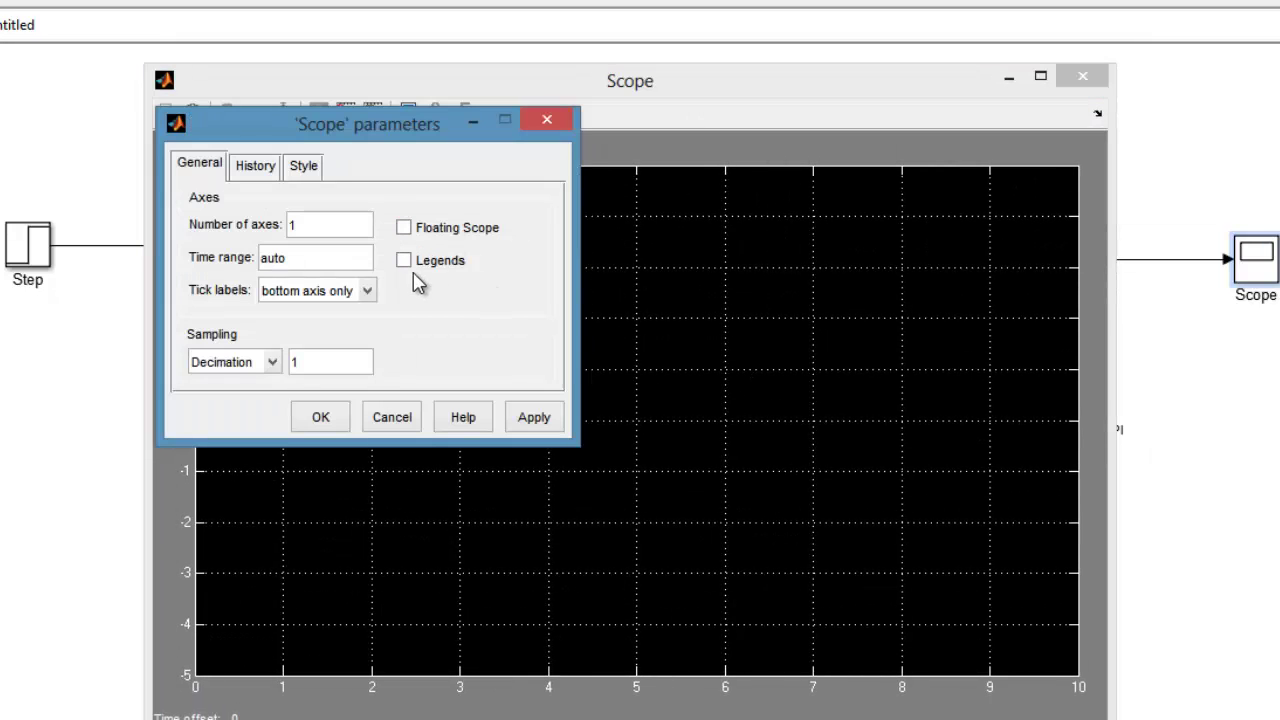
left_click(410, 260)
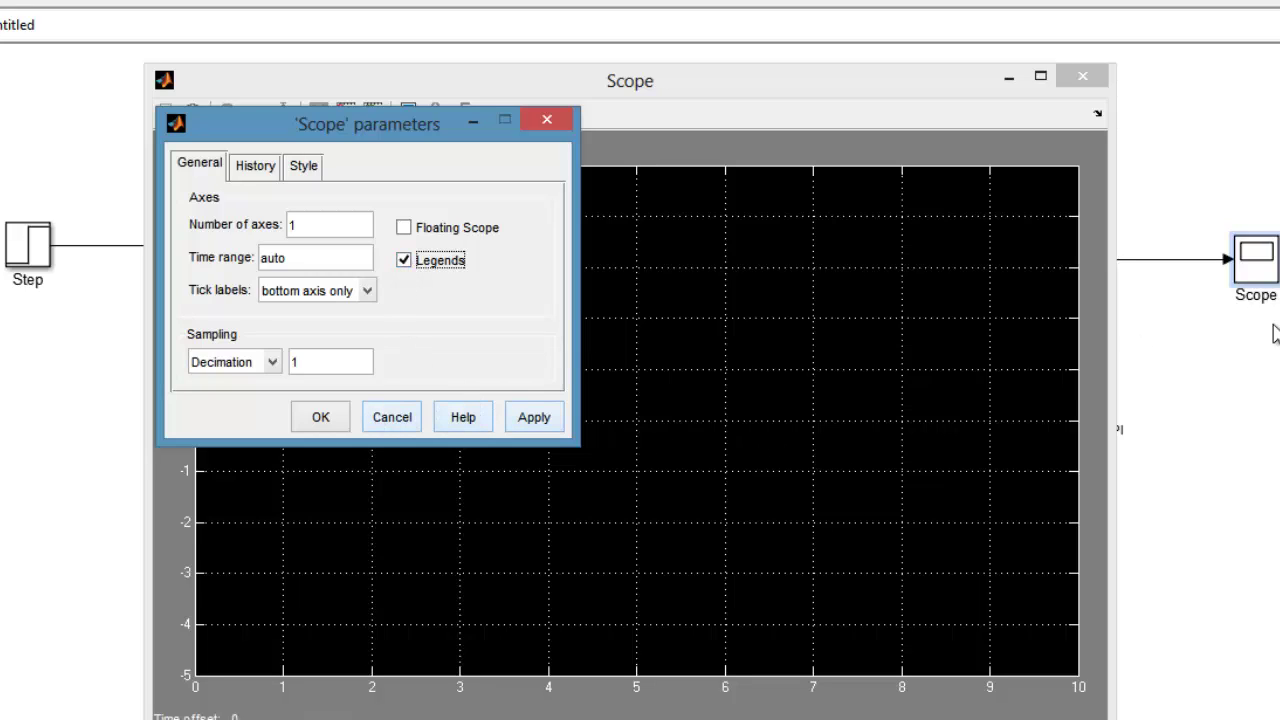
left_click(321, 420)
left_click(1140, 505)
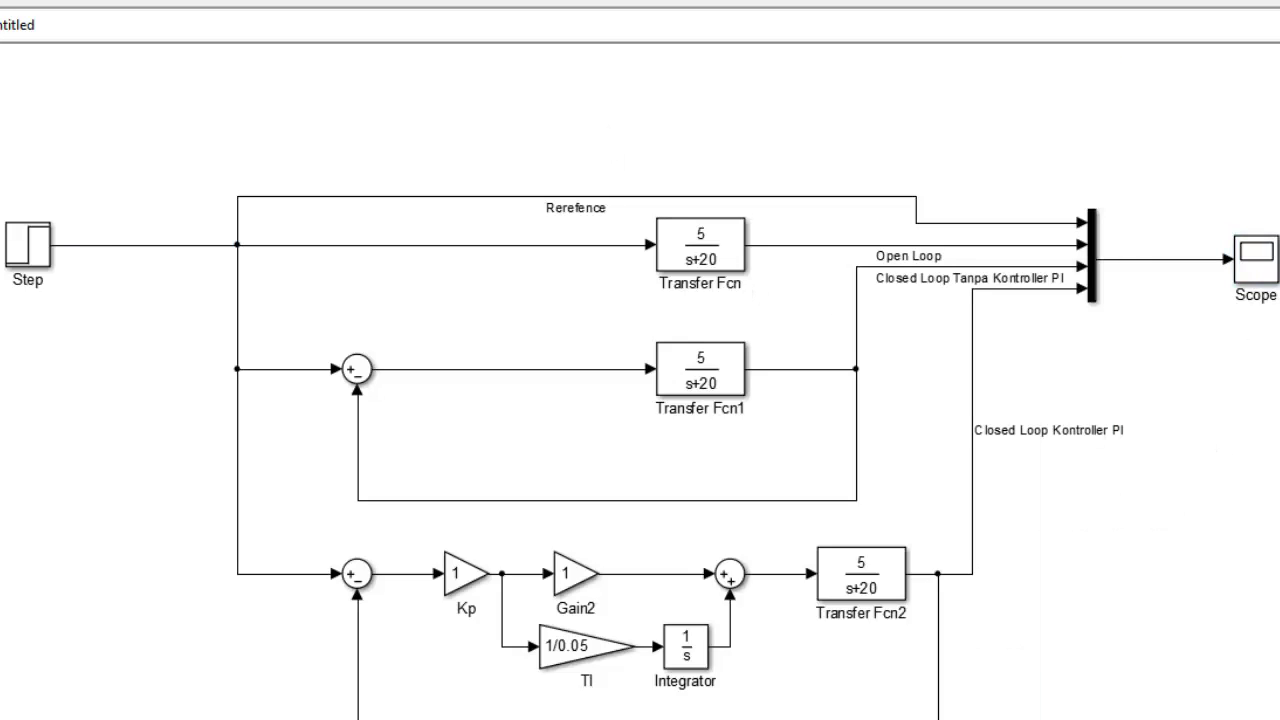
Run the simulation and open the Scope to display the four labelled responses
double_click(1262, 268)
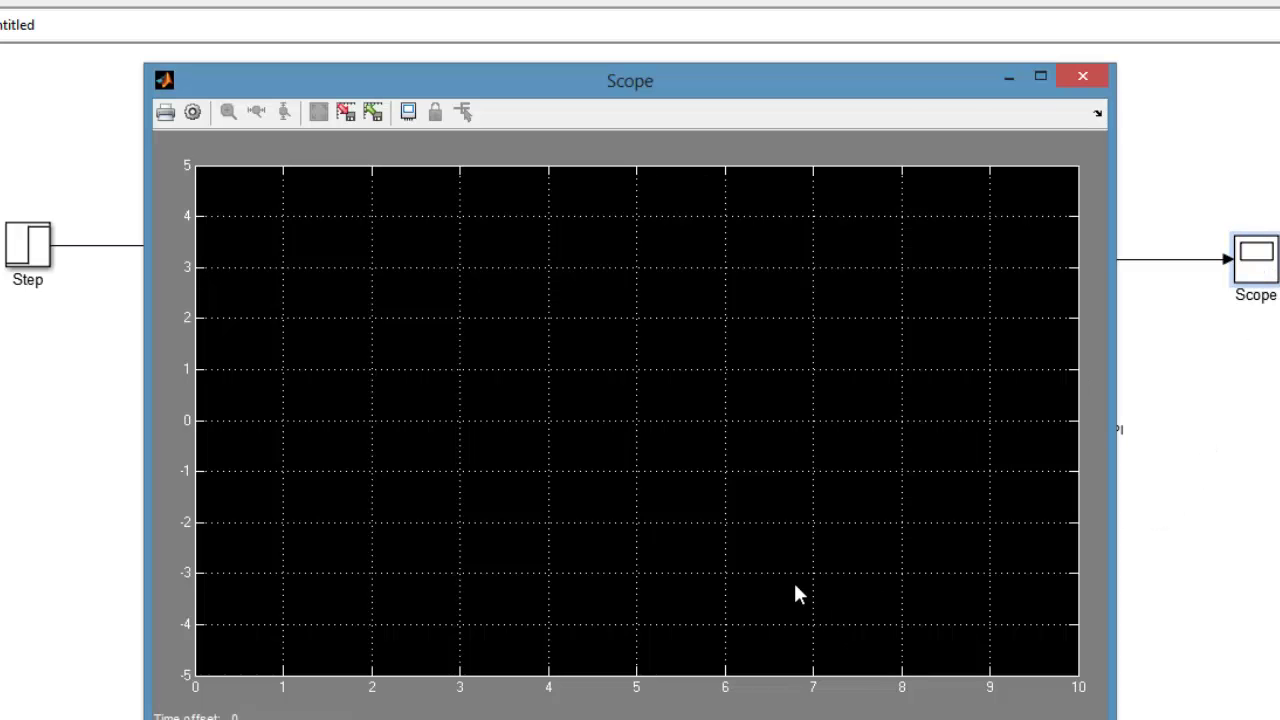
left_click(1080, 80)
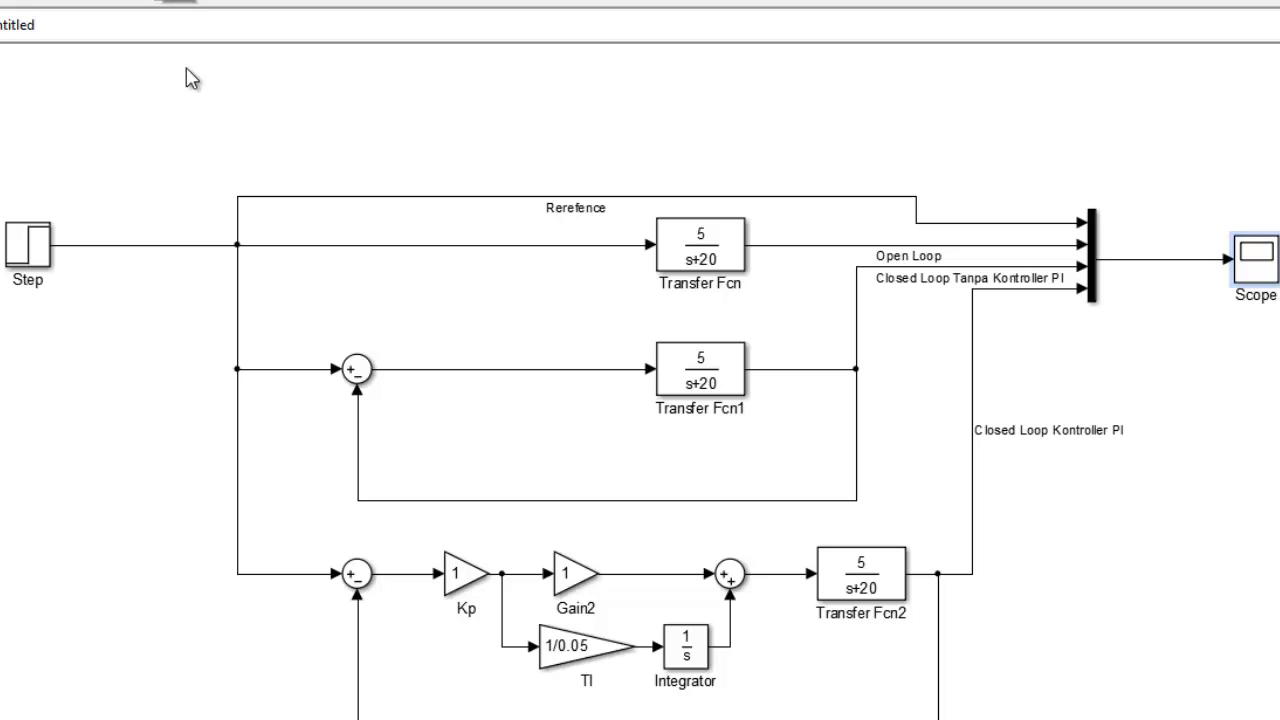
left_click(180, 120)
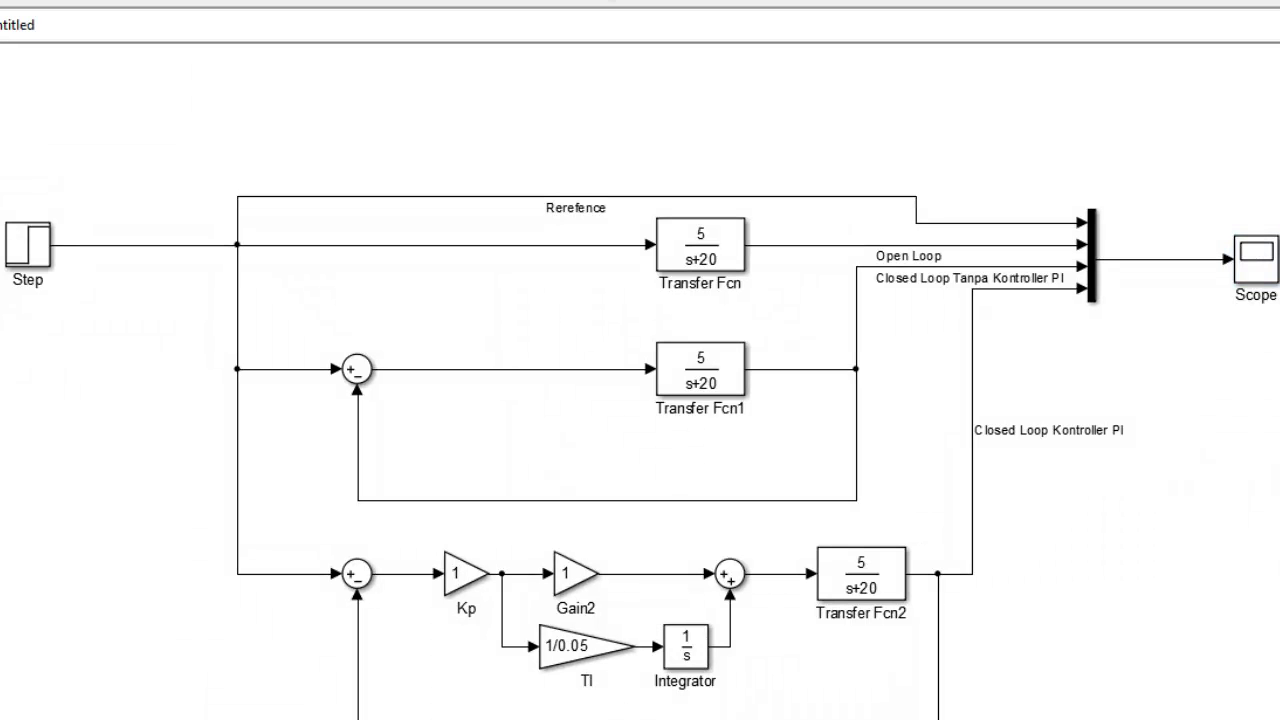
double_click(1257, 258)
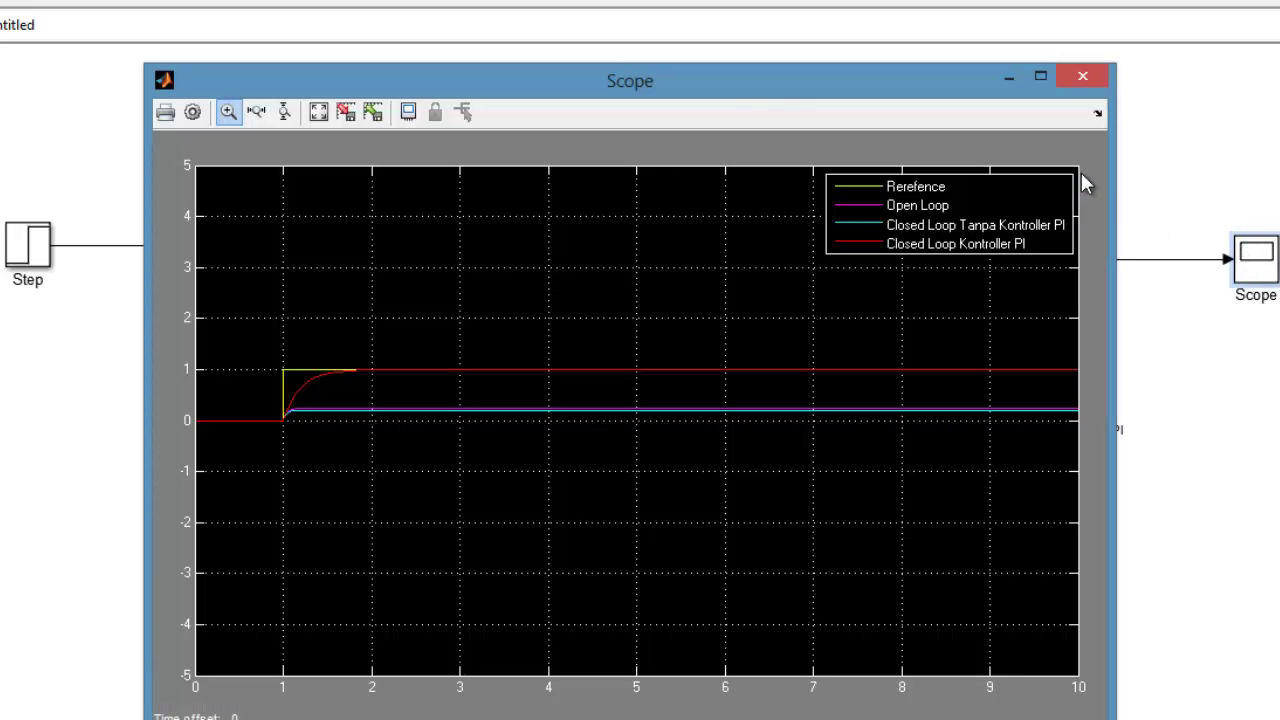
Enlarge the Scope window to fill the screen and autoscale the response plot
left_click(1040, 84)
left_click(1279, 1)
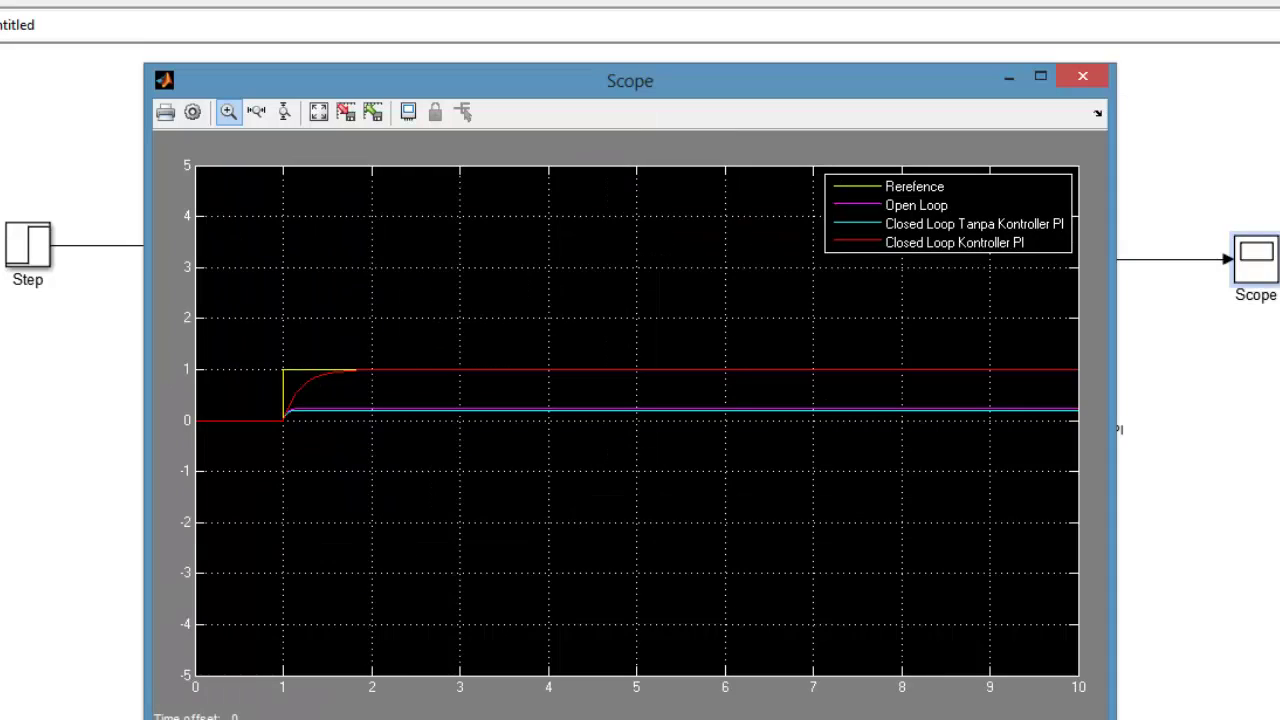
left_click_drag(1115, 719, 1279, 719)
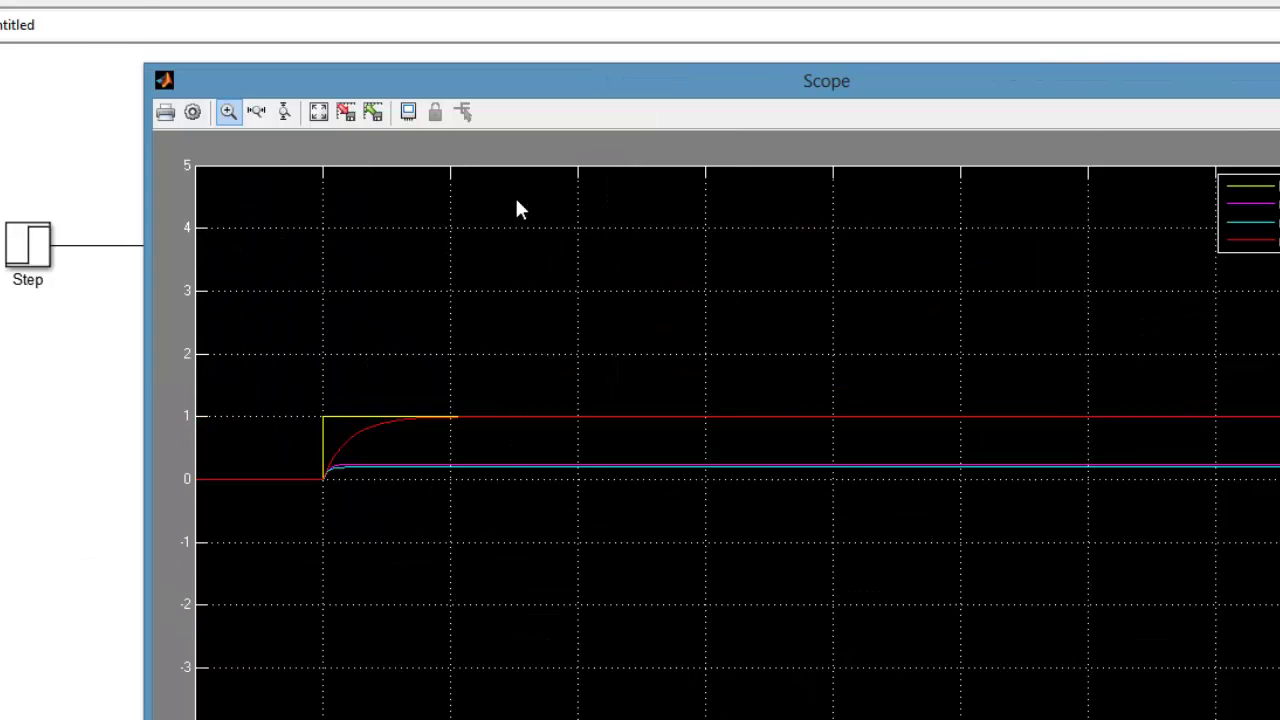
left_click_drag(144, 66, 0, 0)
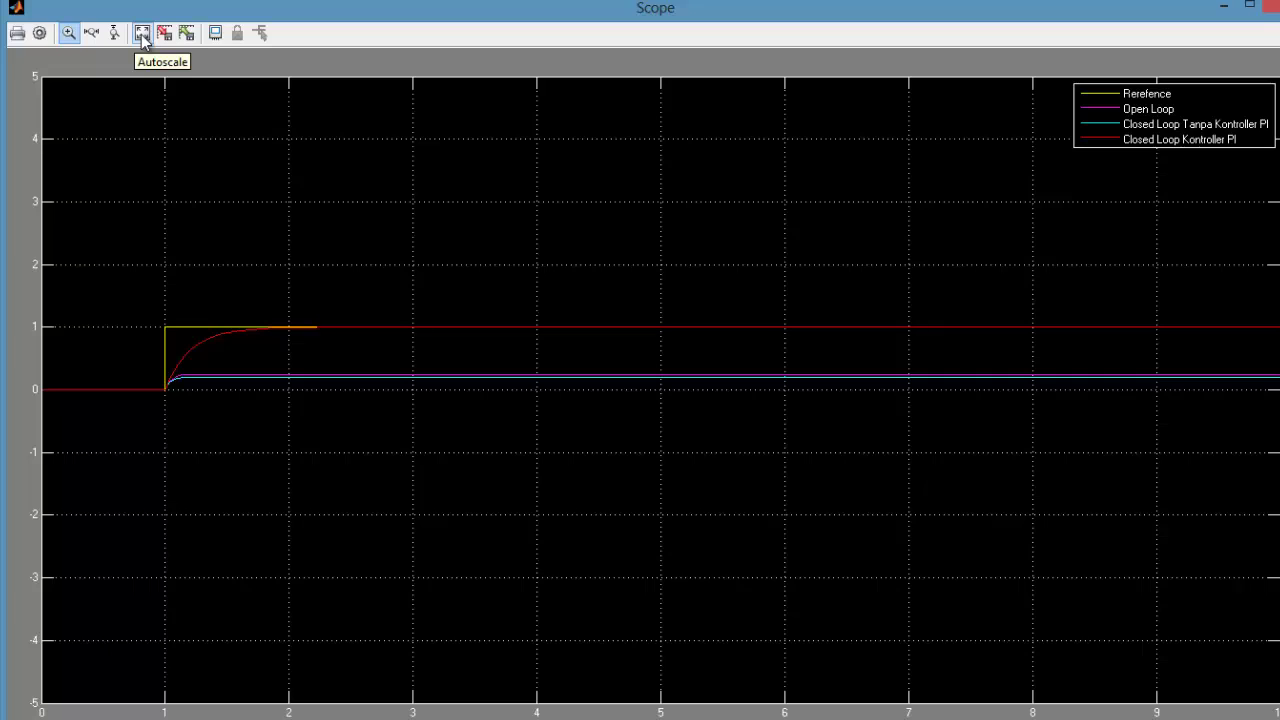
left_click(142, 33)
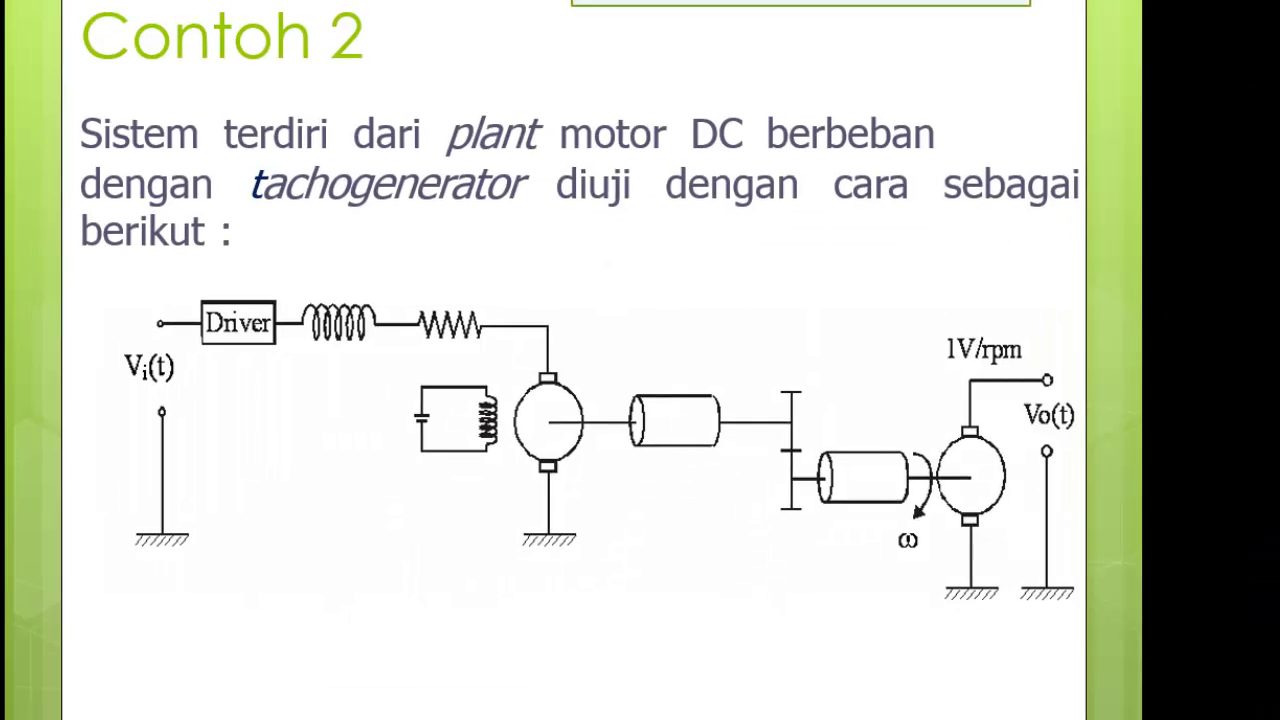
left_click(667, 368)
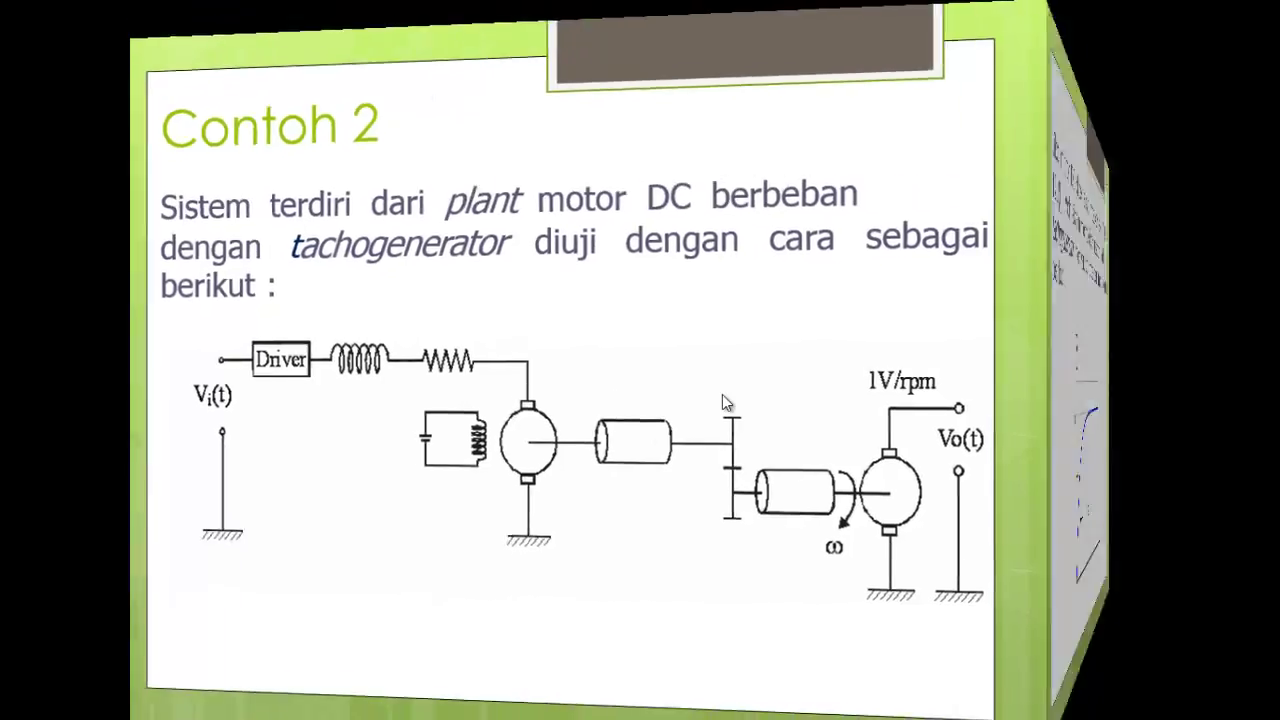
key("Right")
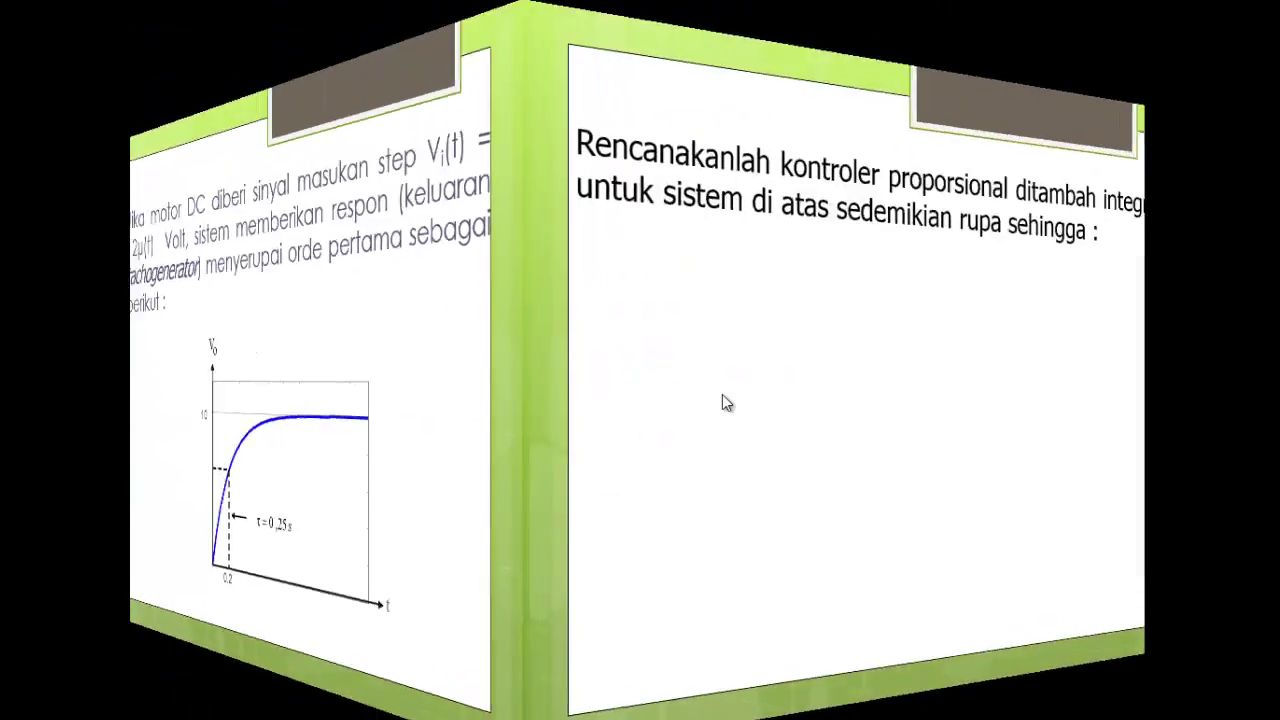
key("Left")
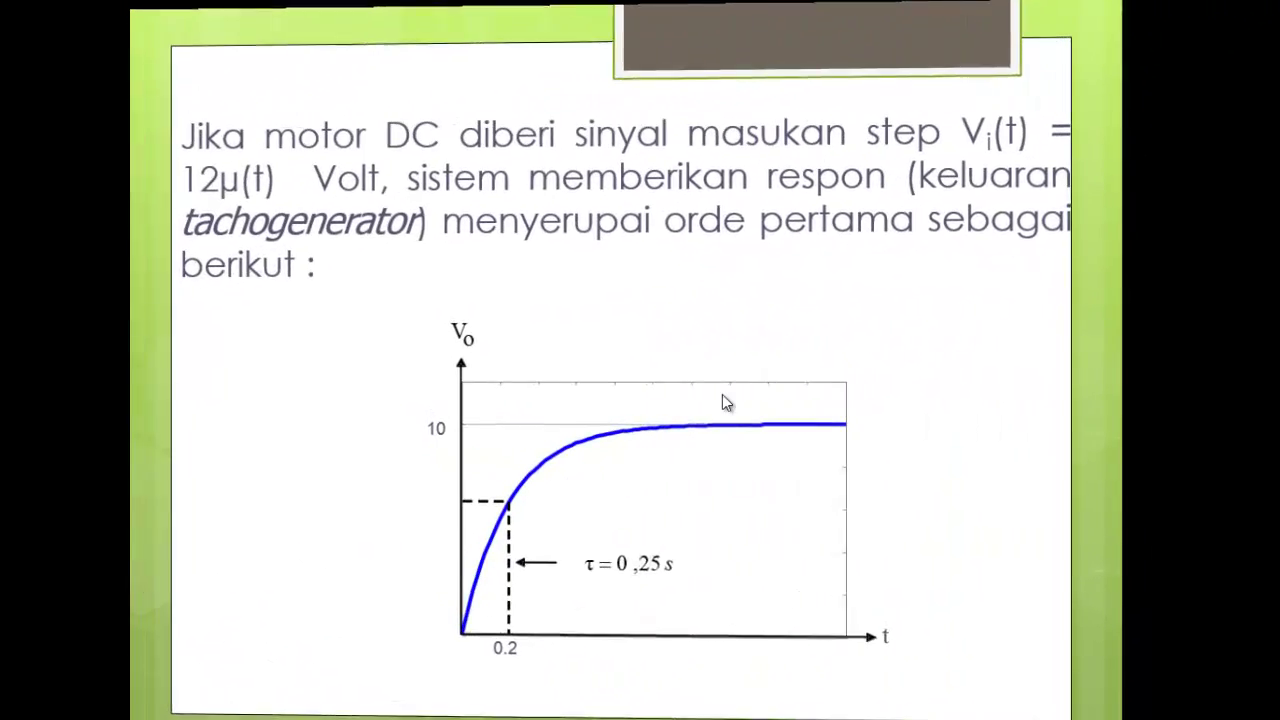